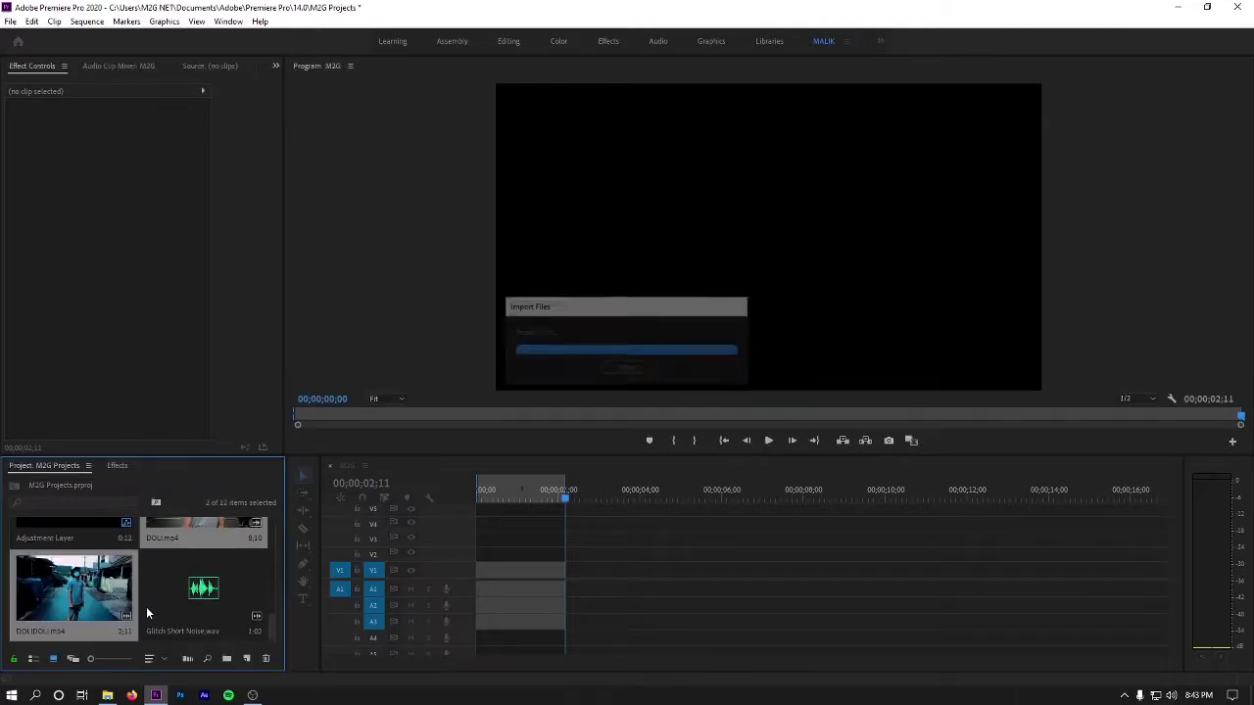
- Place the DOLIDOLI.mp4 clip at the start of the M2G sequence on tracks V1 and A1
{"action": "left_click", "coordinate": [179, 591]}
{"action": "key", "text": "Left"}
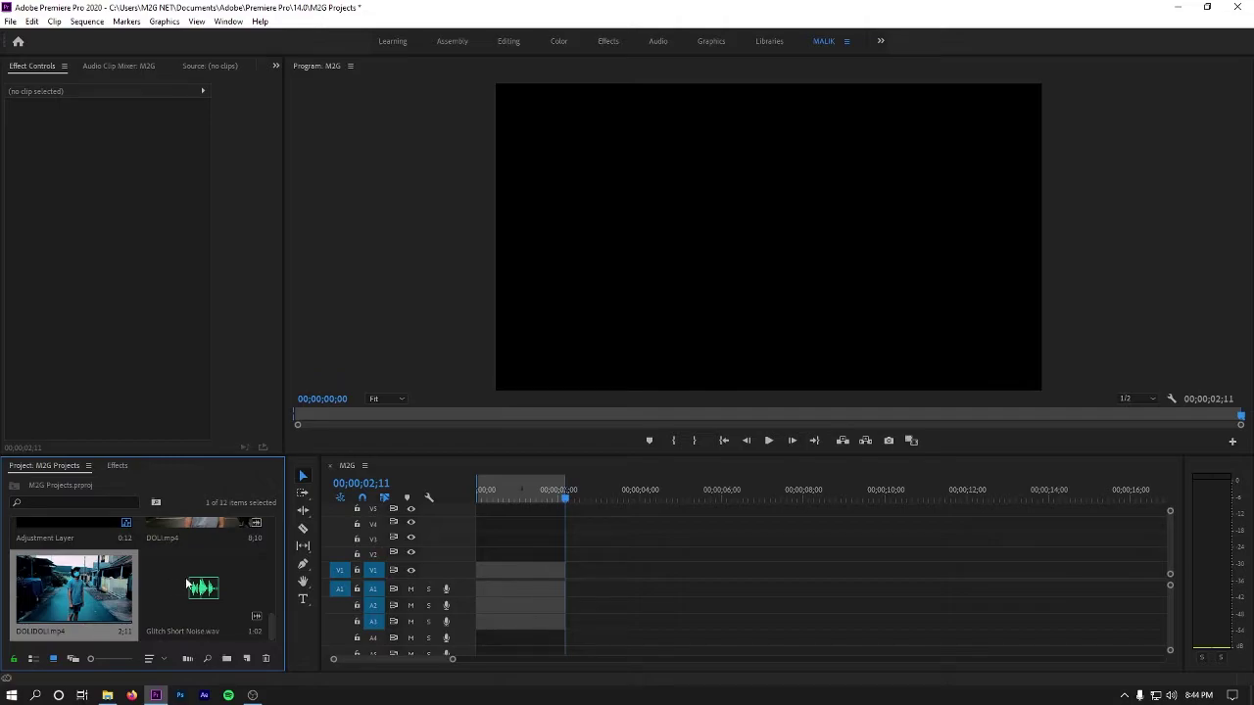
{"action": "left_click_drag", "start_coordinate": [61, 591], "coordinate": [484, 590]}
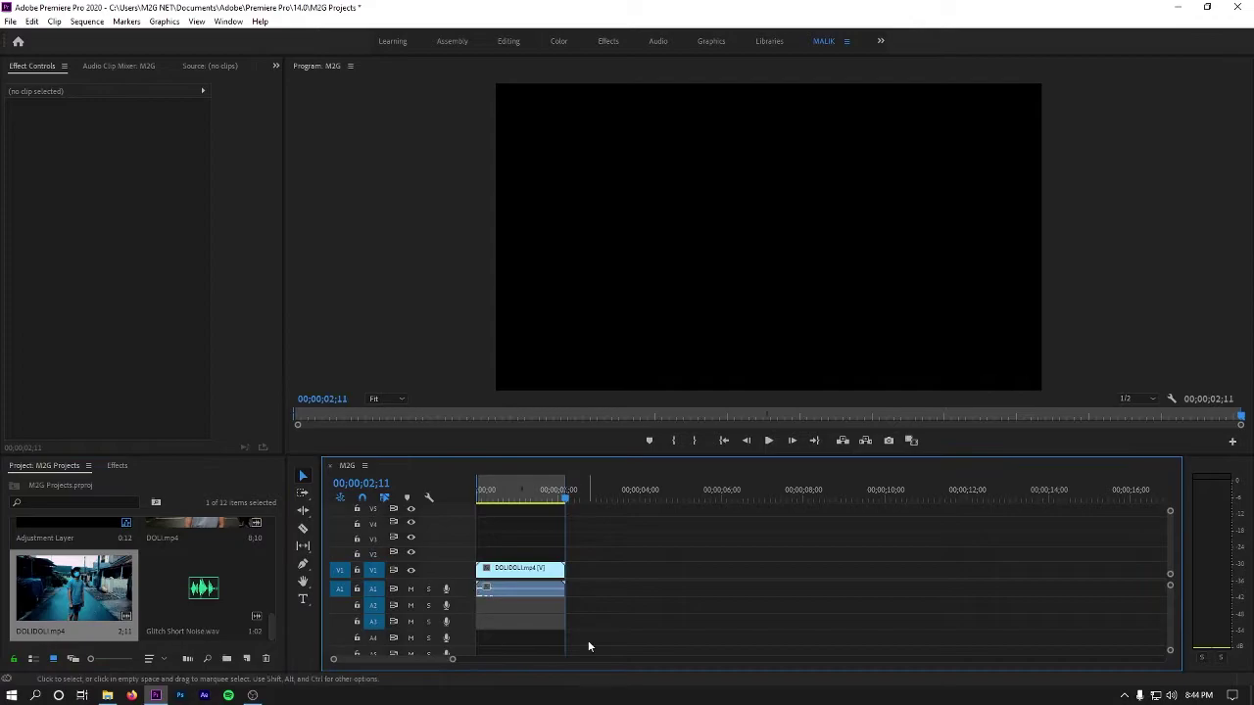
{"action": "left_click_drag", "start_coordinate": [452, 658], "coordinate": [353, 658]}
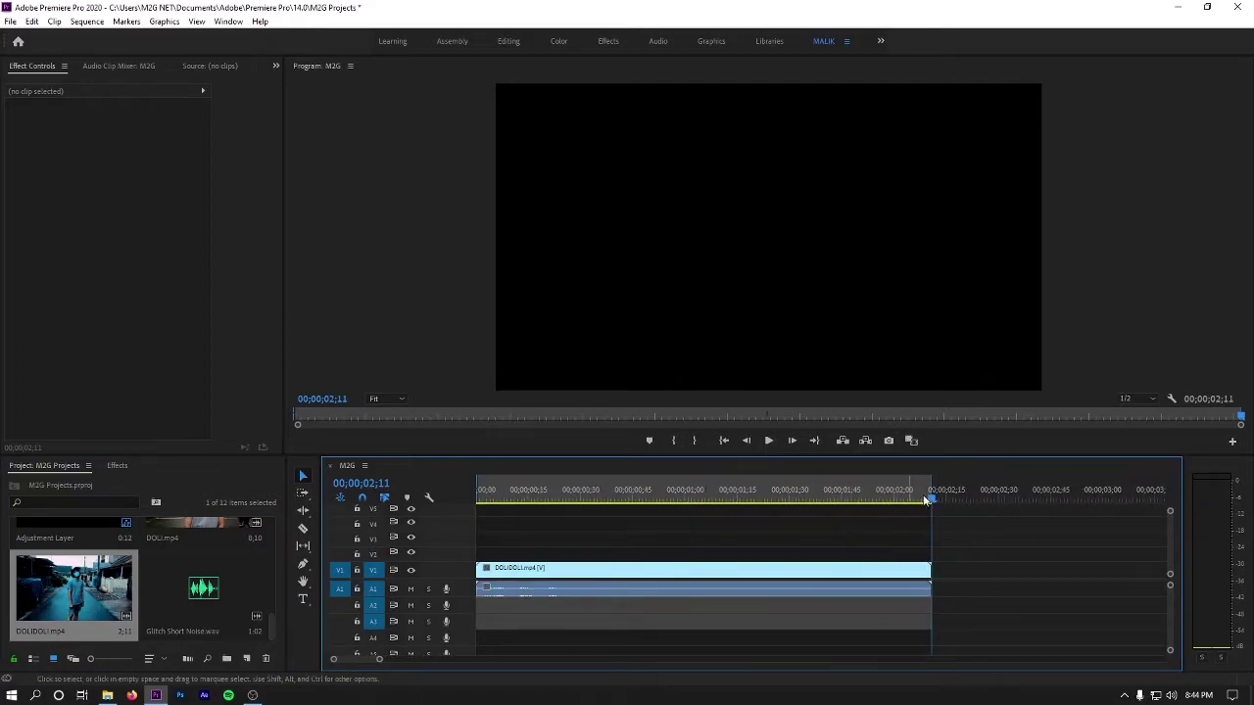
- Play the DOLIDOLI.mp4 clip from its first frame to review the camera movement, and return to the start
{"action": "key", "text": "space"}
{"action": "key", "text": "space"}
{"action": "key", "text": "Home"}
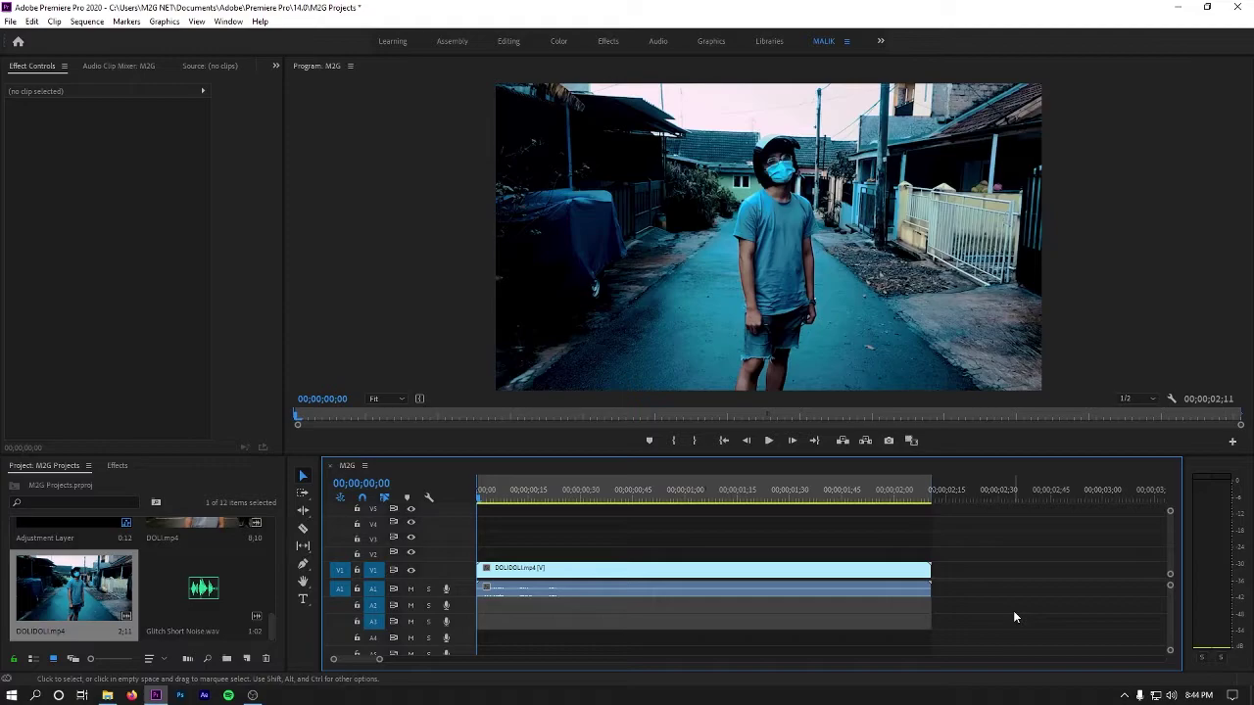
{"action": "key", "text": "space"}
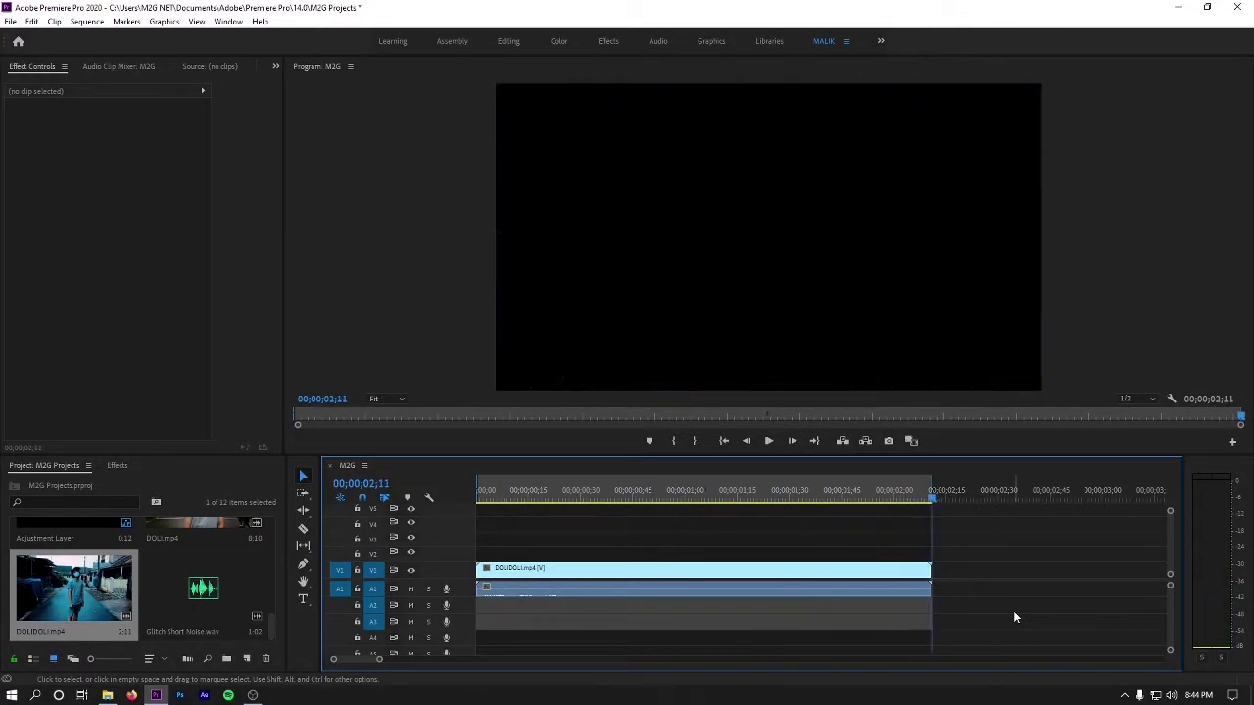
{"action": "key", "text": "space"}
{"action": "key", "text": "space"}
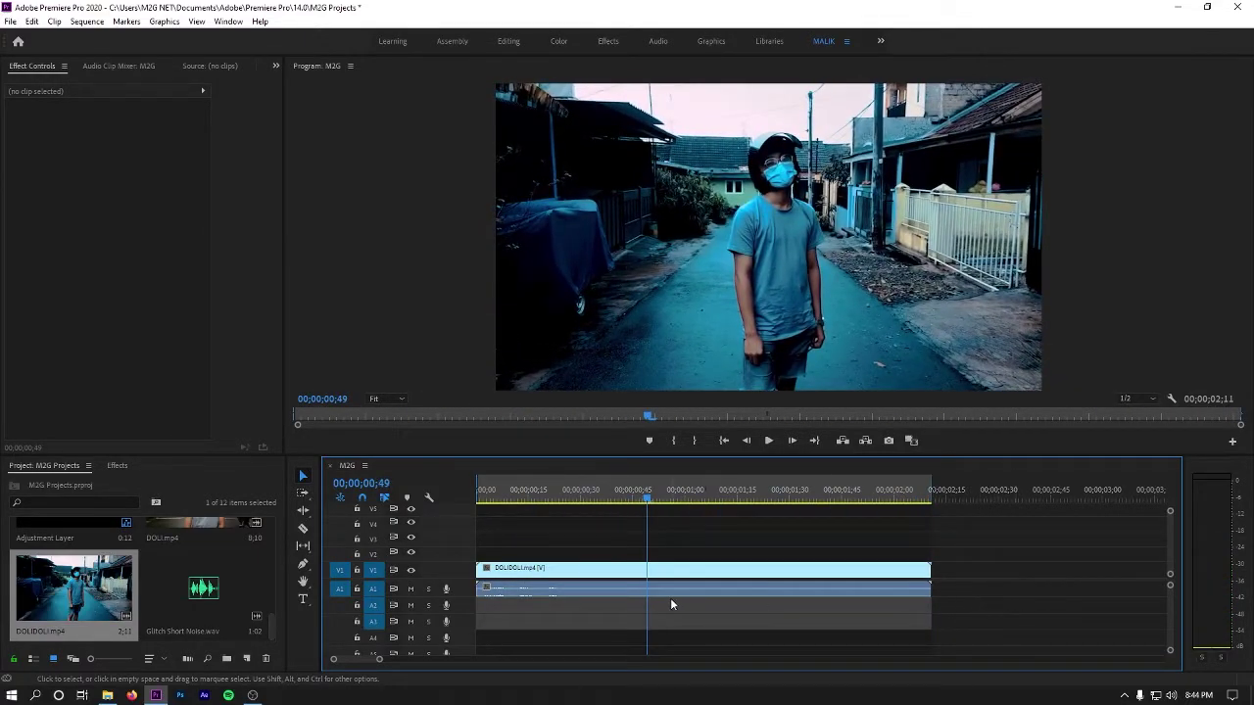
{"action": "left_click_drag", "start_coordinate": [646, 497], "coordinate": [477, 497]}
- Compare the first and last frames of DOLIDOLI.mp4, and enable Scale and Position keyframing at its first frame
{"action": "left_click", "coordinate": [608, 578]}
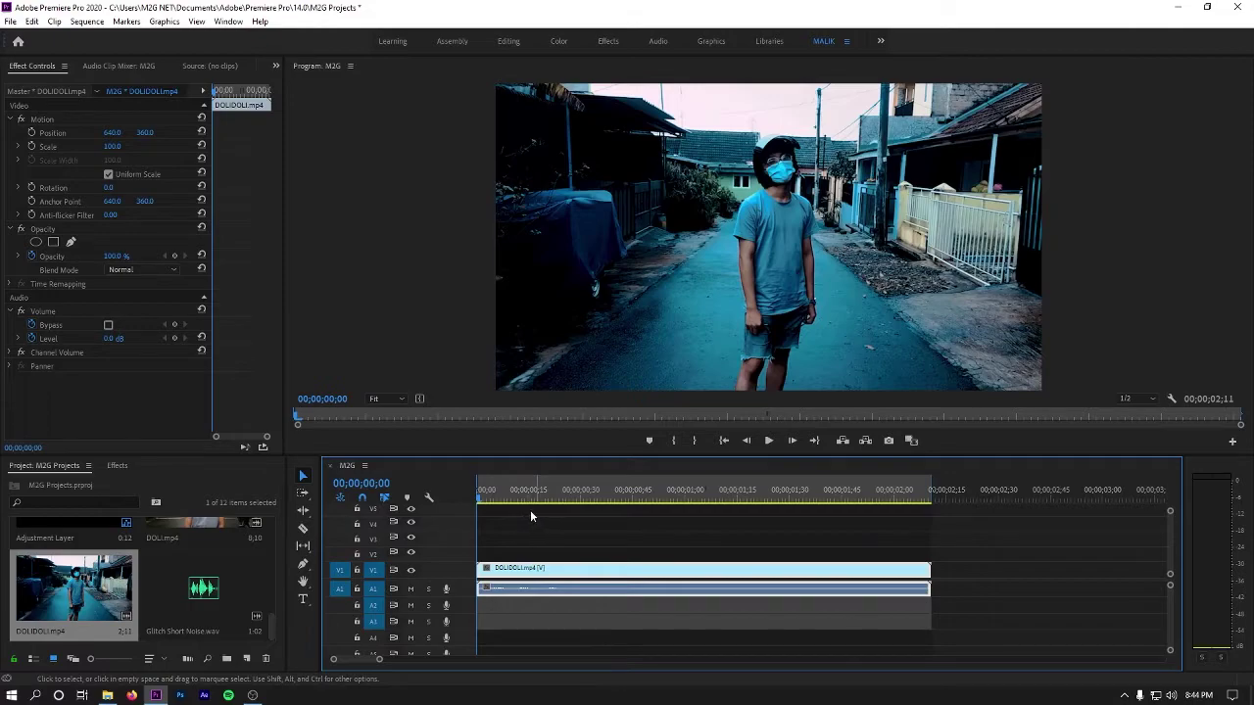
{"action": "left_click_drag", "start_coordinate": [481, 496], "coordinate": [930, 523]}
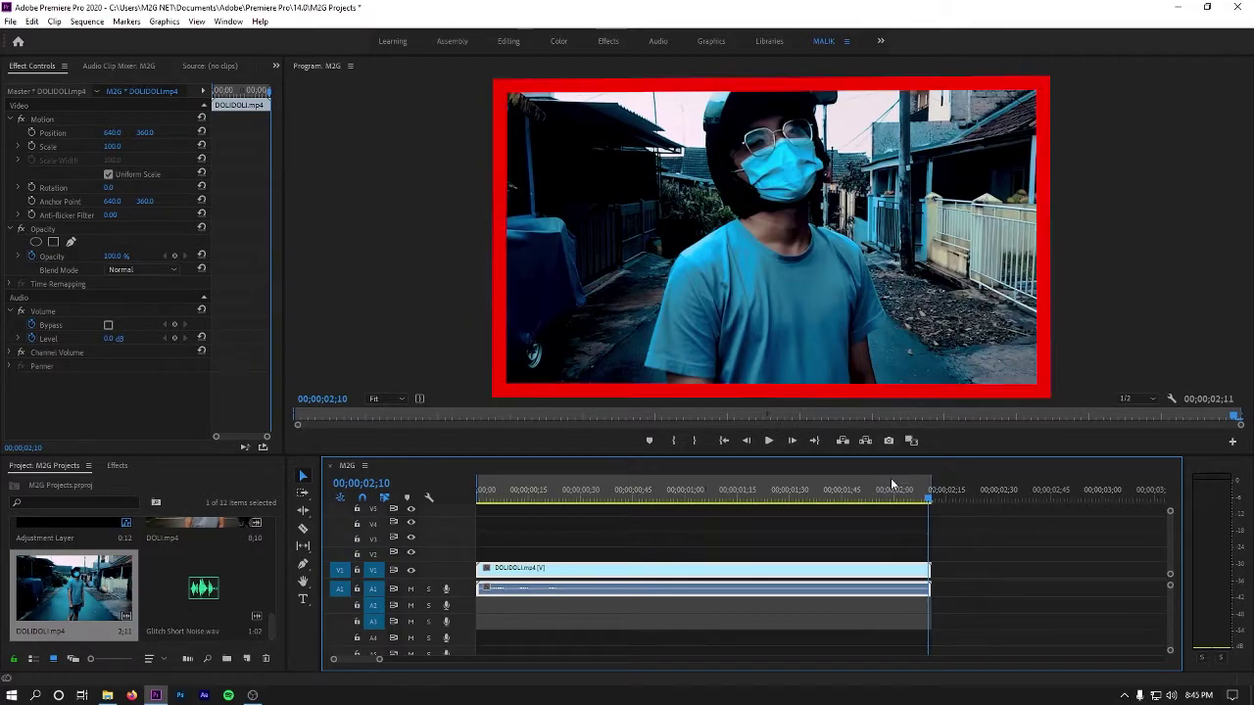
{"action": "left_click_drag", "start_coordinate": [921, 509], "coordinate": [472, 499]}
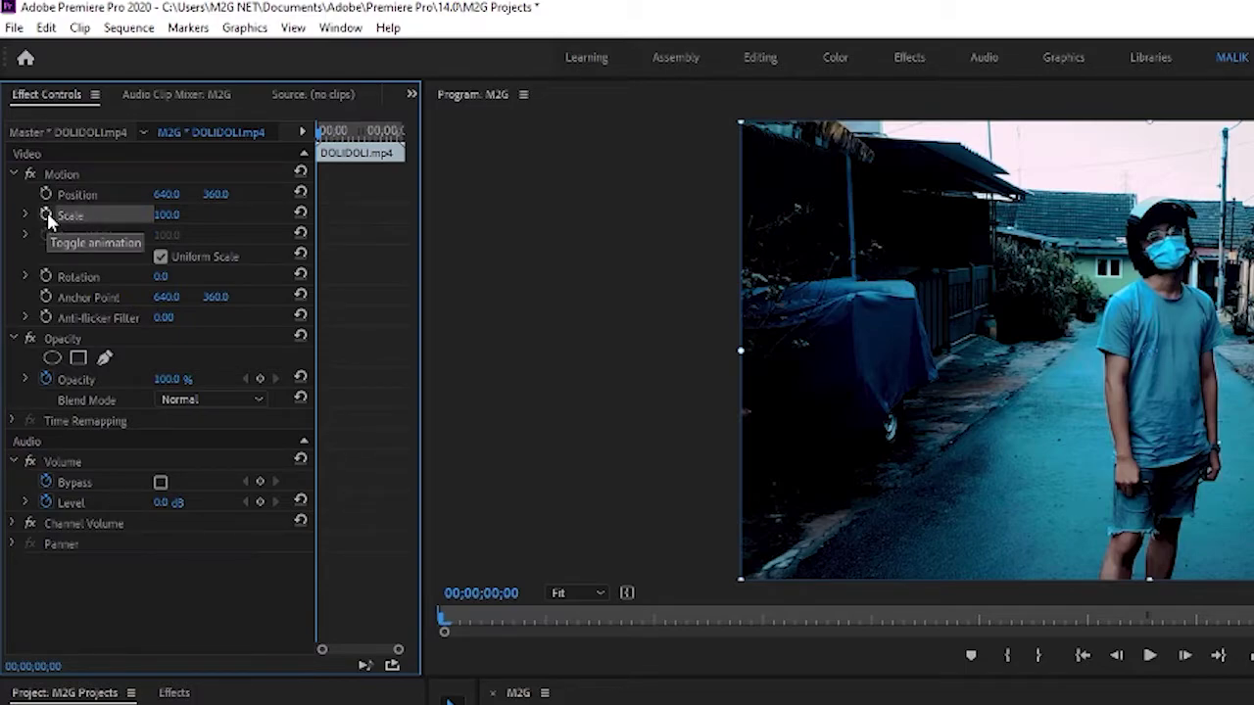
{"action": "left_click", "coordinate": [46, 214]}
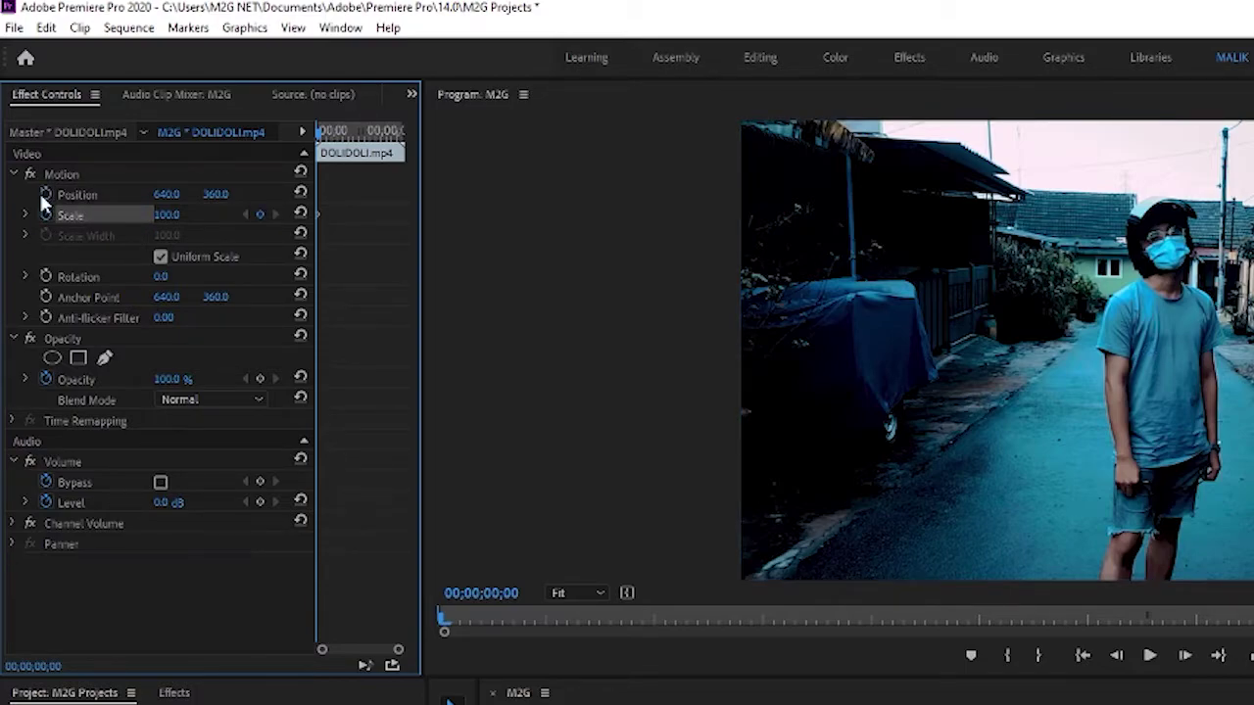
{"action": "left_click", "coordinate": [46, 194]}
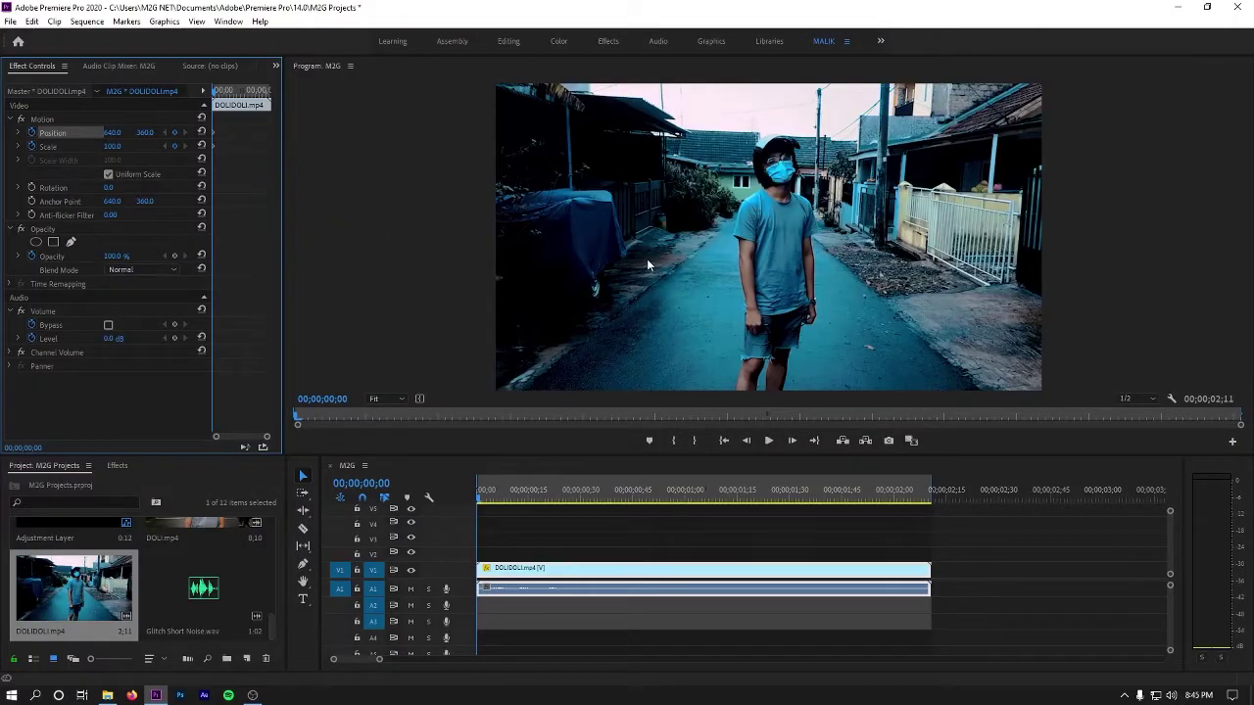
- Enlarge the first frame to a Scale of 283.2 and reposition it to 609.4, 663.3, matching the subject's framing in the last frame
{"action": "left_click", "coordinate": [968, 384]}
{"action": "left_click_drag", "start_coordinate": [494, 237], "coordinate": [372, 237]}
{"action": "left_click_drag", "start_coordinate": [110, 152], "coordinate": [196, 152]}
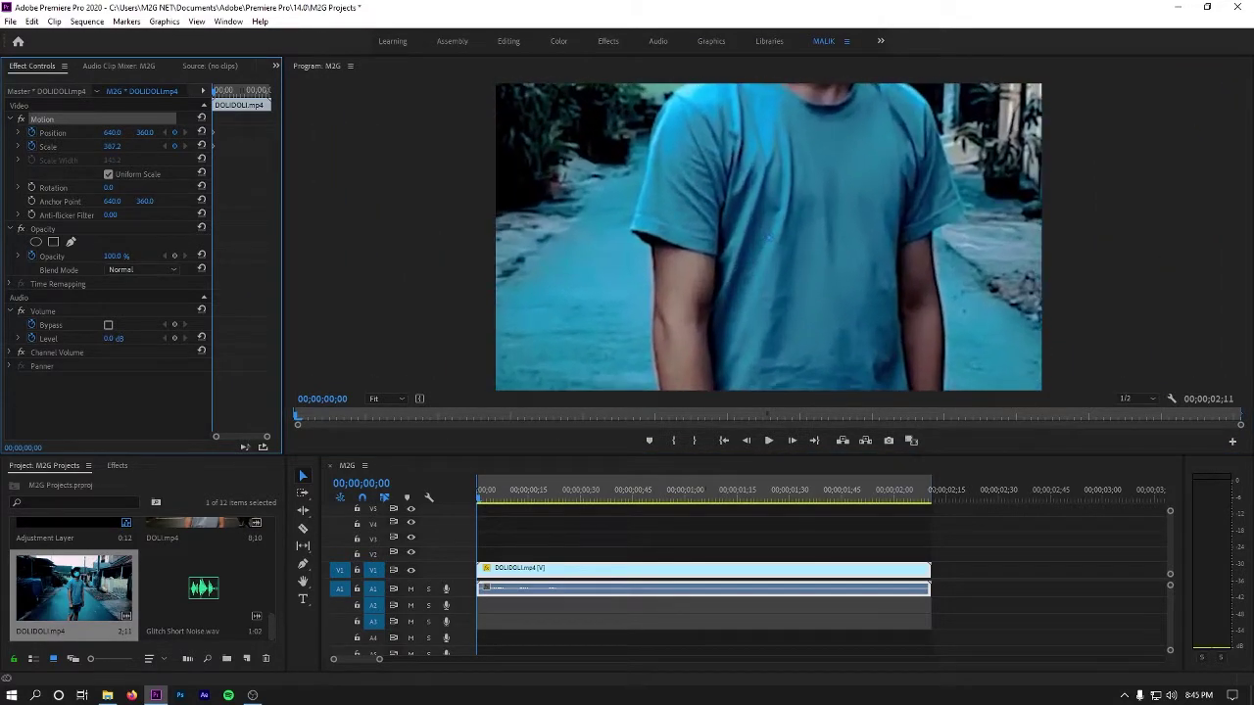
{"action": "left_click_drag", "start_coordinate": [658, 200], "coordinate": [656, 312]}
{"action": "left_click_drag", "start_coordinate": [113, 146], "coordinate": [67, 146]}
{"action": "left_click_drag", "start_coordinate": [833, 279], "coordinate": [819, 281]}
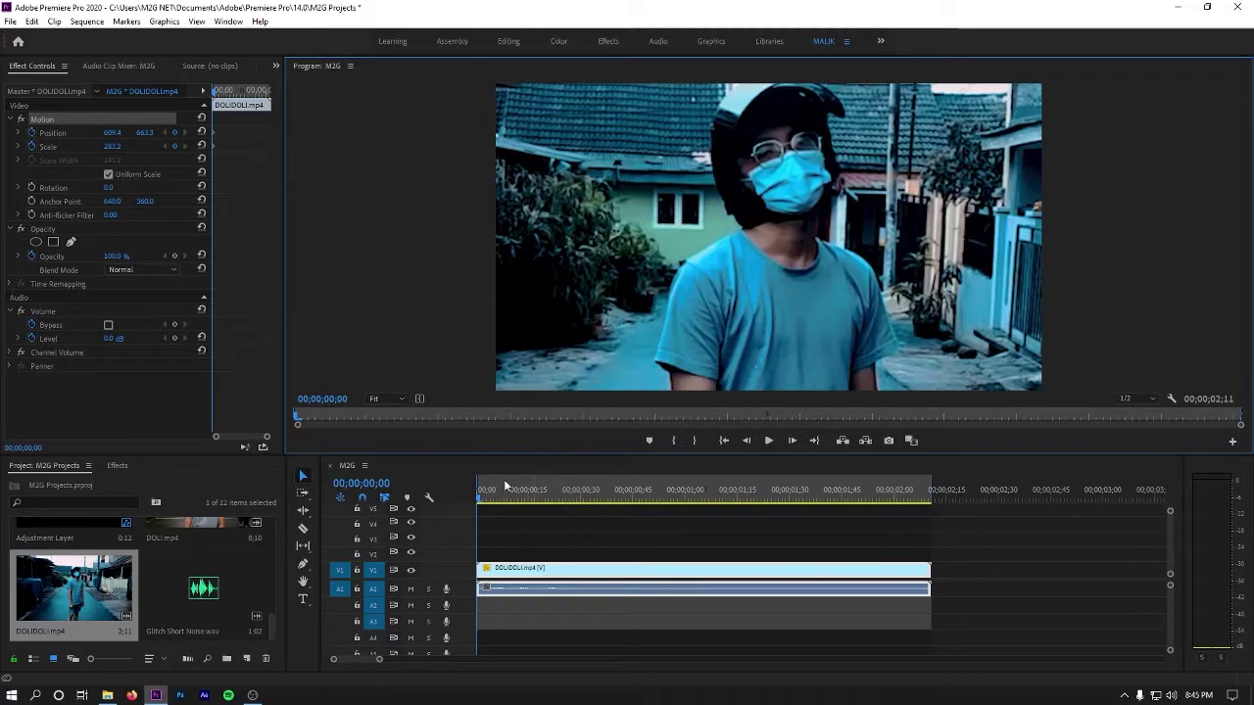
- Add keyframes at the clip's last frame, 00;00;02;10, with Scale 100 and Position 640, 360
{"action": "key", "text": "space"}
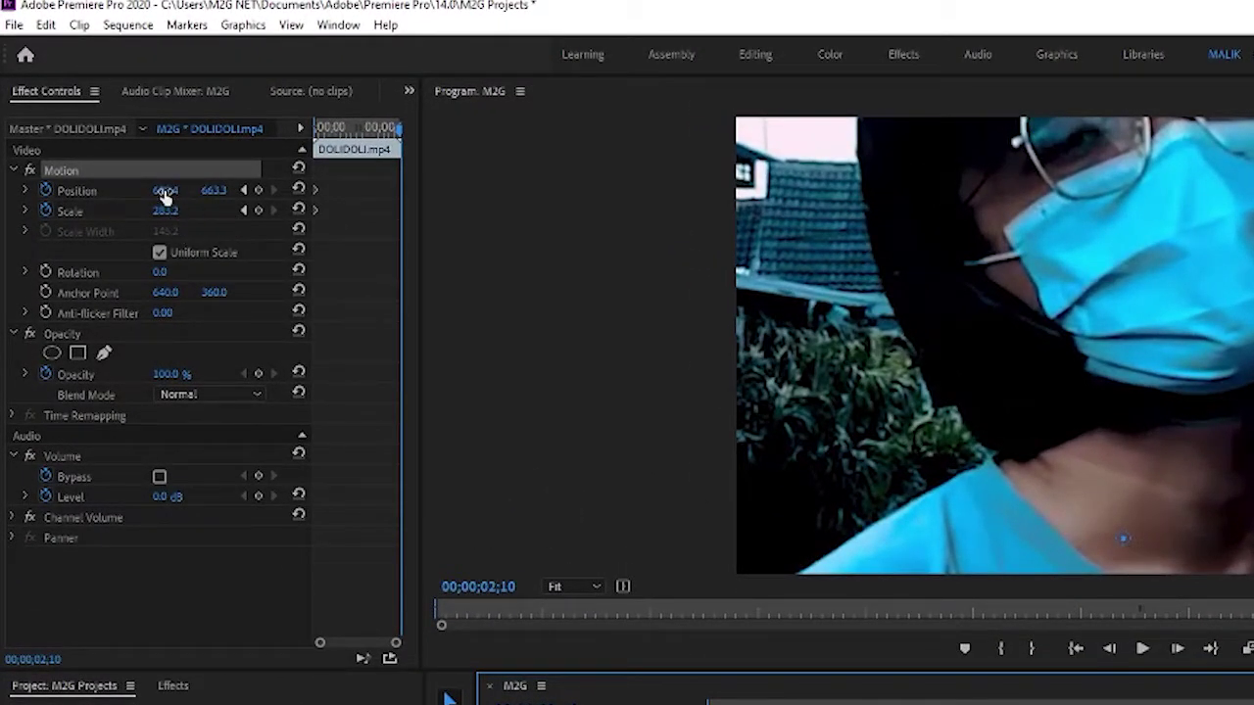
{"action": "left_click", "coordinate": [167, 209]}
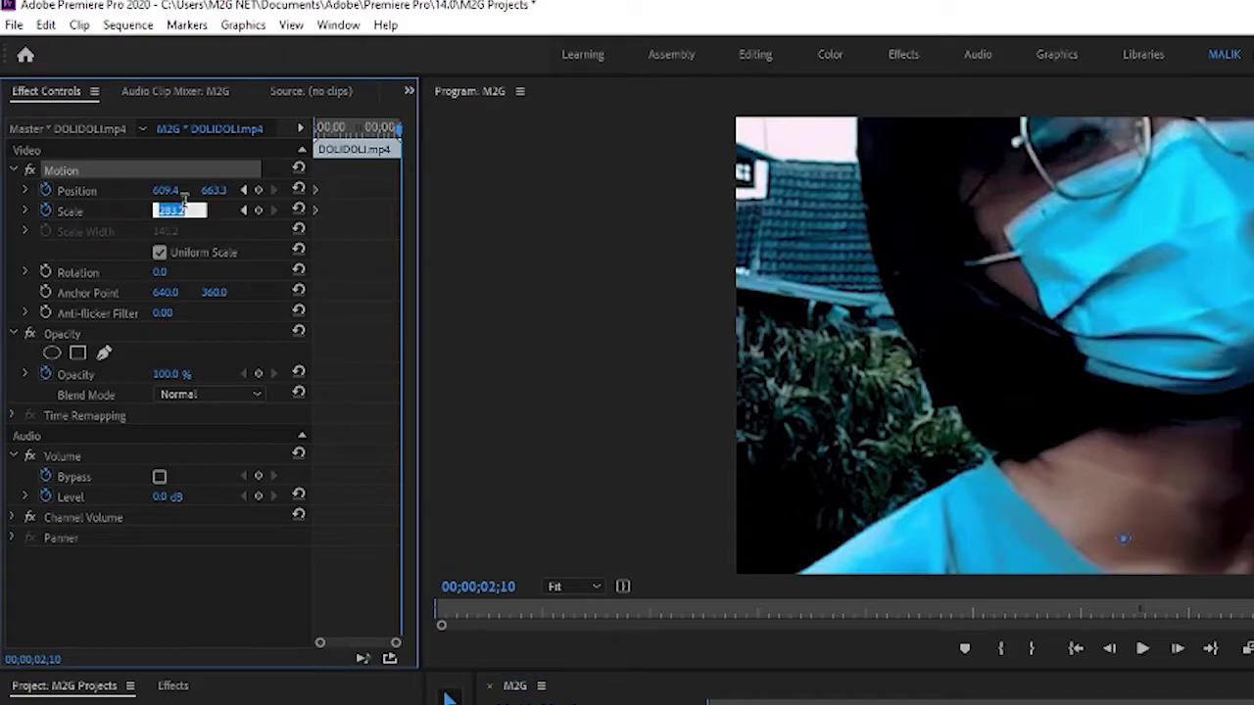
{"action": "type", "text": "100"}
{"action": "key", "text": "Return"}
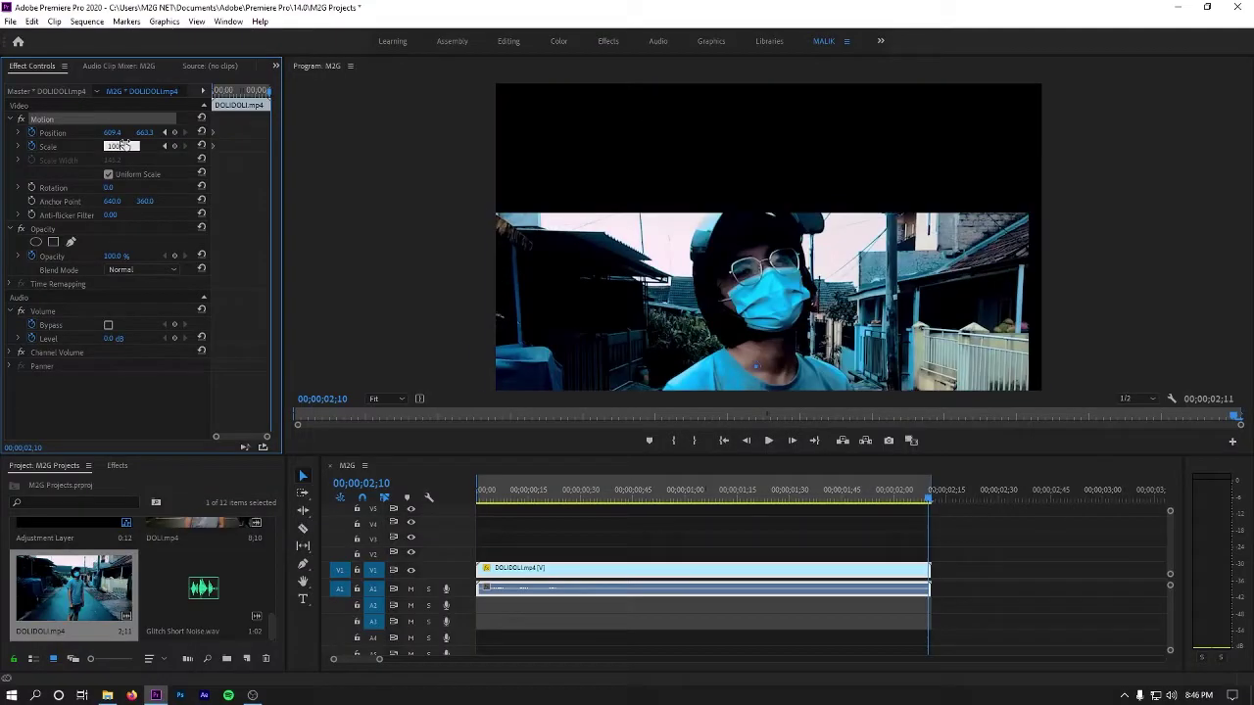
{"action": "left_click", "coordinate": [115, 132]}
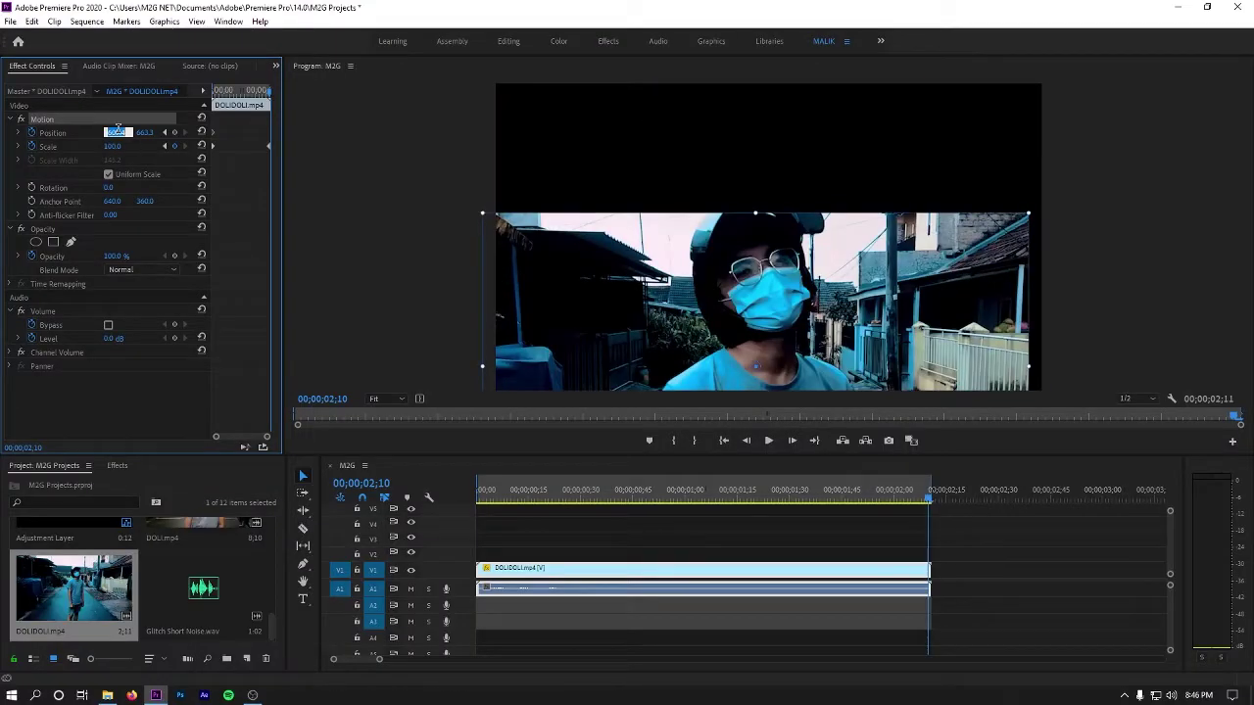
{"action": "type", "text": "640"}
{"action": "key", "text": "Return"}
{"action": "left_click", "coordinate": [147, 132]}
{"action": "type", "text": "360"}
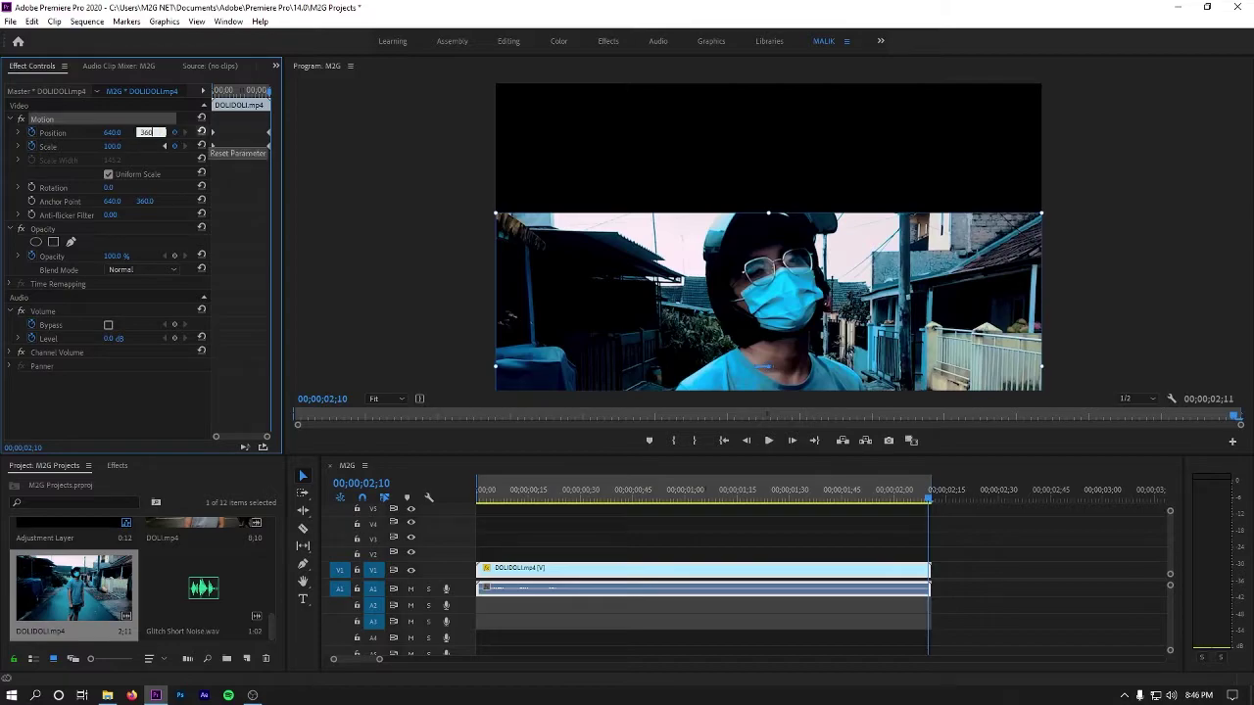
{"action": "key", "text": "Return"}
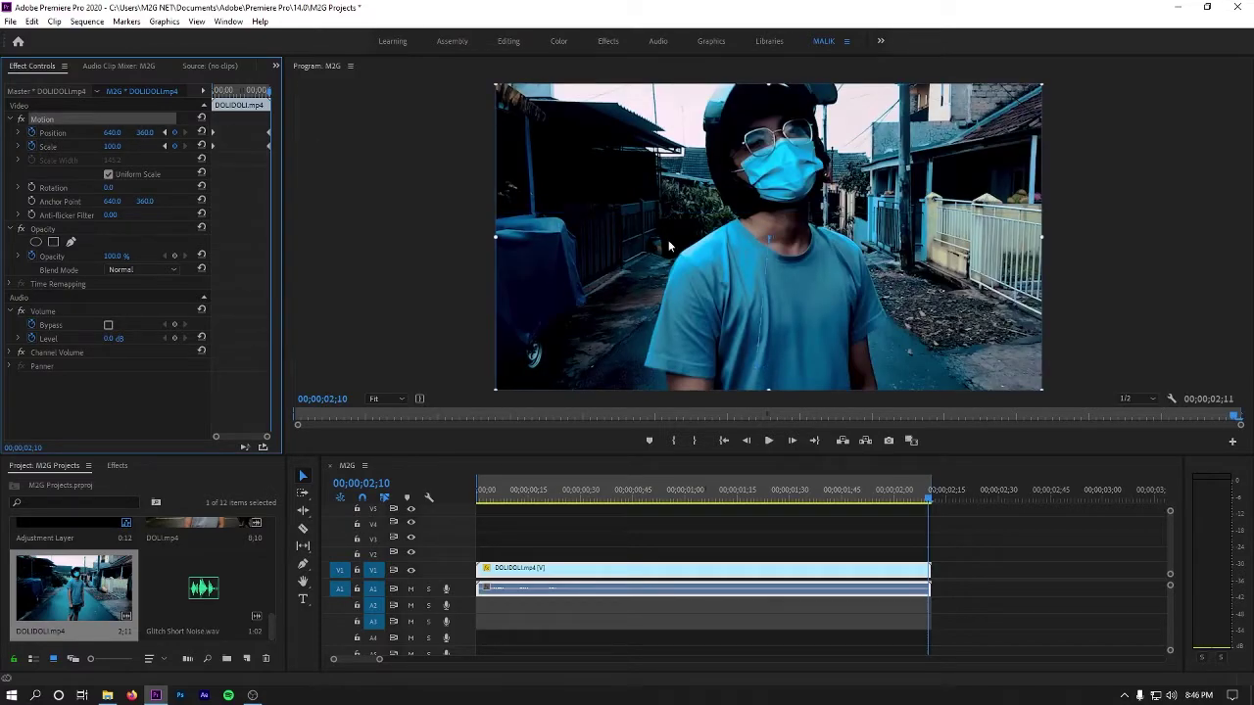
- Play the keyframed DOLIDOLI.mp4 clip from the start of the sequence to check the dolly zoom
{"action": "left_click", "coordinate": [966, 532]}
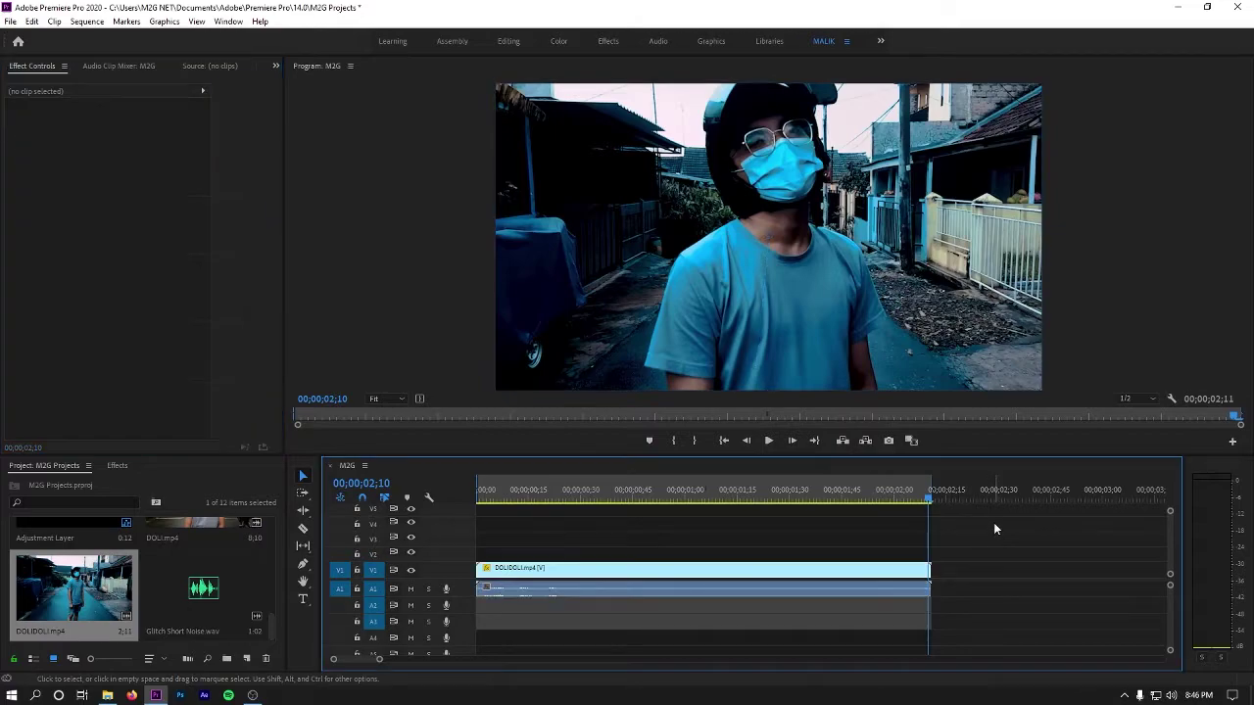
{"action": "left_click", "coordinate": [903, 496]}
{"action": "left_click", "coordinate": [485, 495]}
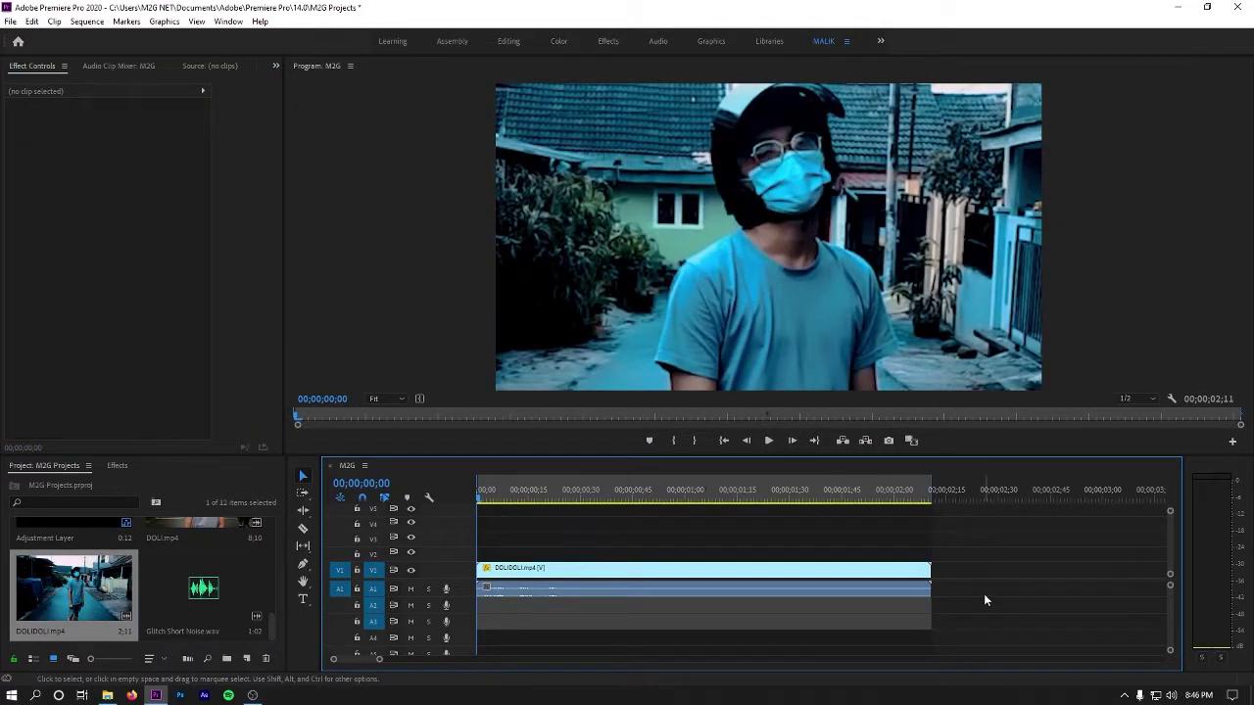
{"action": "key", "text": "space"}
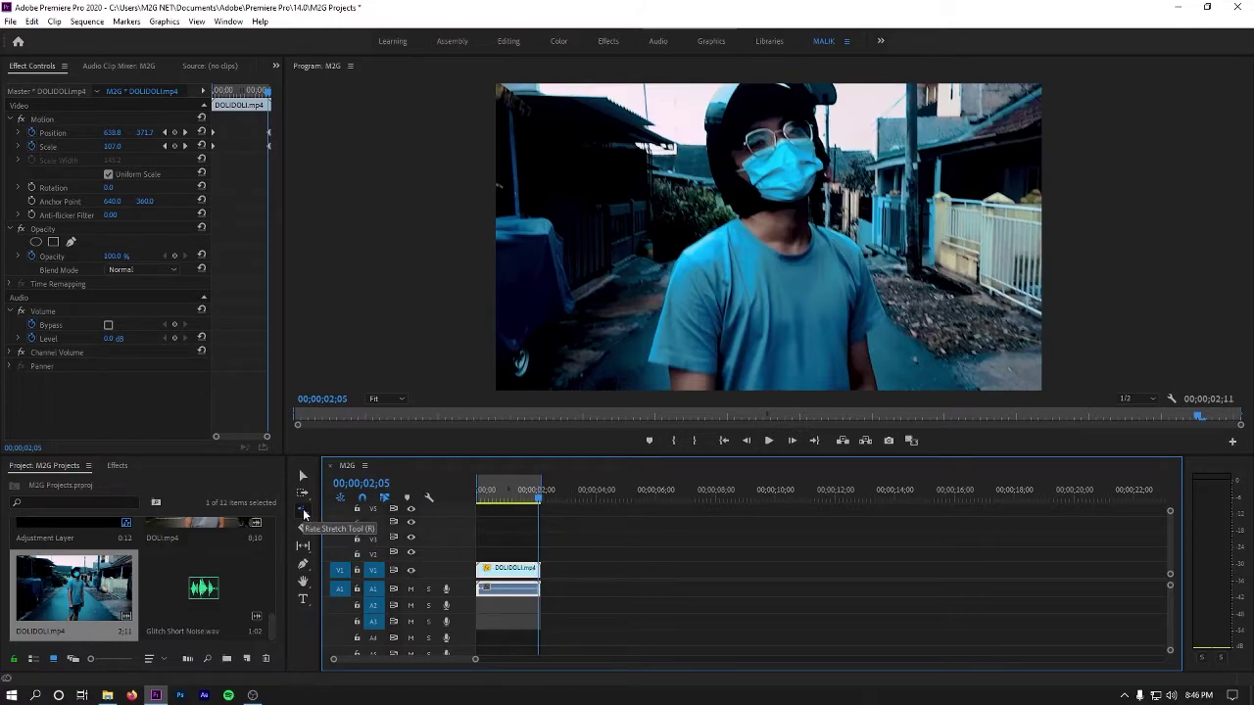
- Slow the clip by rate-stretching its end to 00;00;04;04, and play the result from the start
{"action": "left_click_drag", "start_coordinate": [539, 569], "coordinate": [595, 572]}
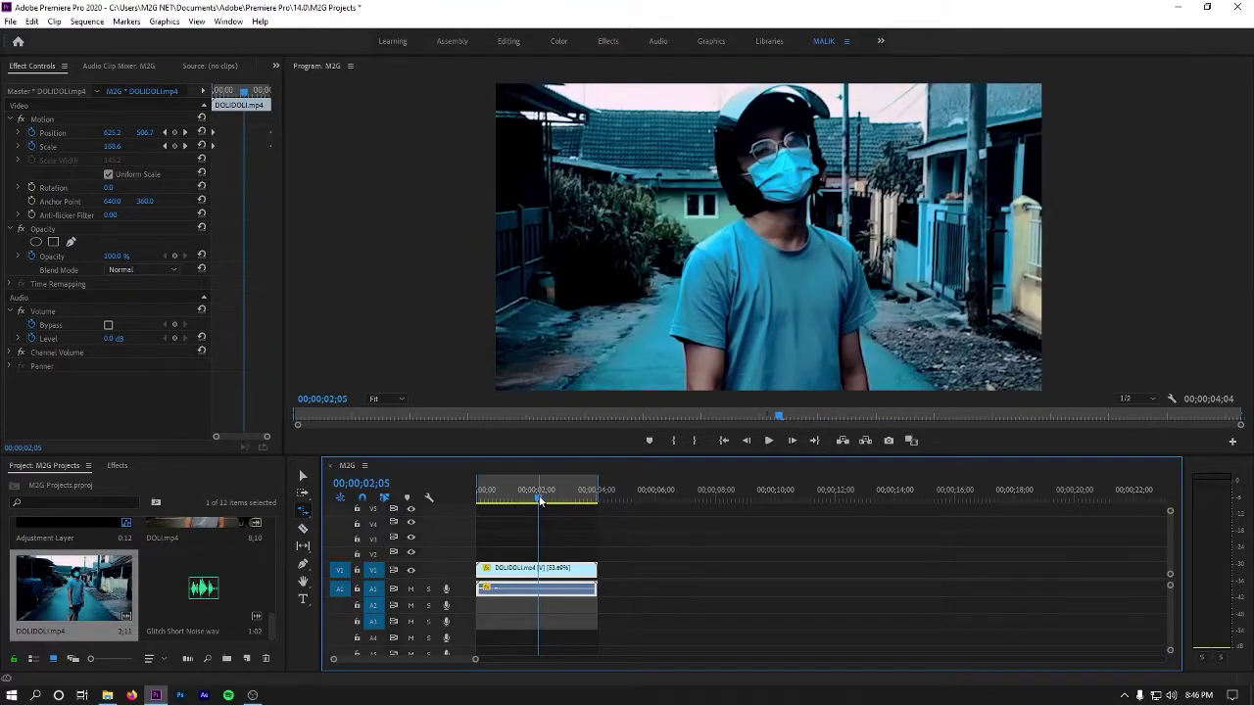
{"action": "key", "text": "Home"}
{"action": "left_click", "coordinate": [755, 574]}
{"action": "key", "text": "space"}
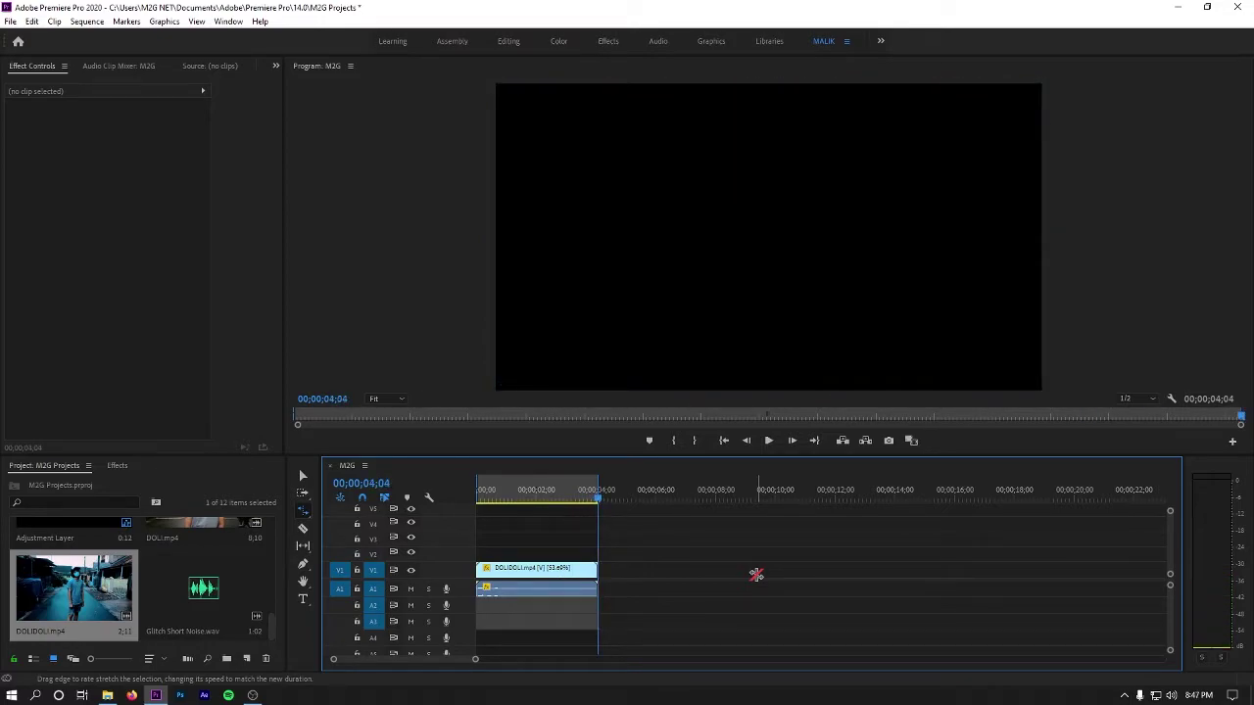
- Delete the DOLIDOLI.mp4 clip from the timeline and place DOLI.mp4 at the start of track V1 instead
{"action": "key", "text": "v"}
{"action": "left_click", "coordinate": [563, 576]}
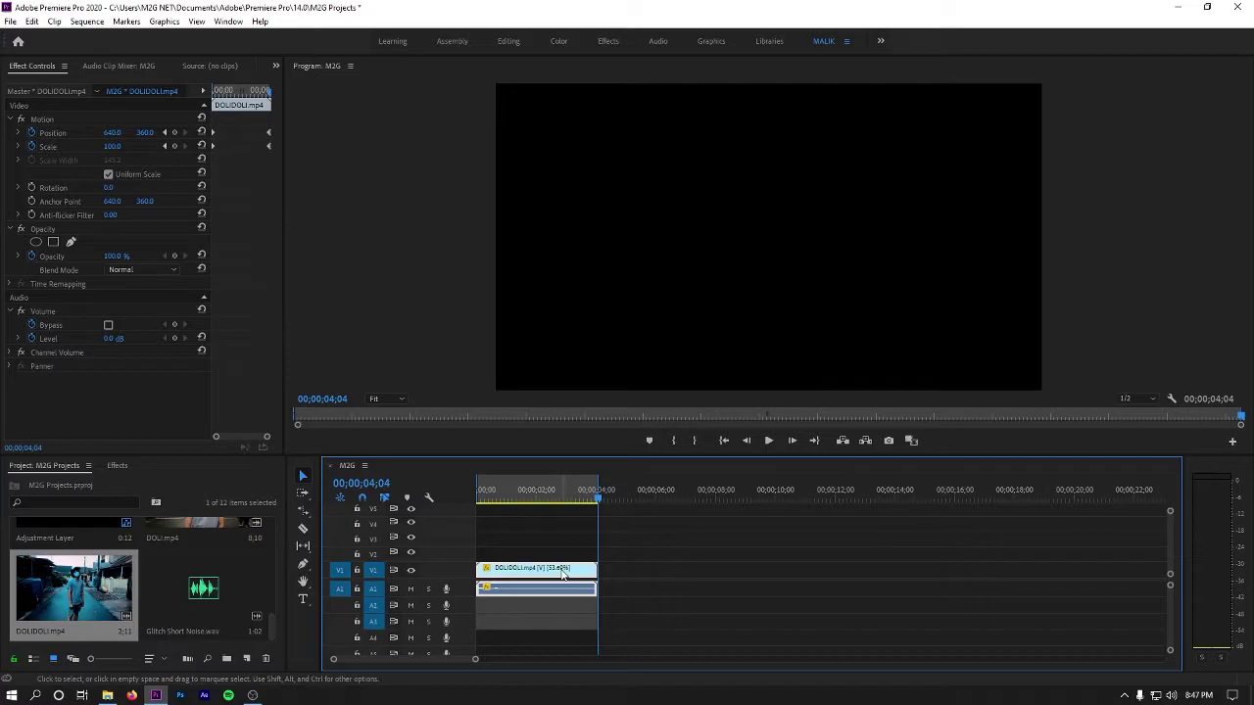
{"action": "key", "text": "Delete"}
{"action": "left_click_drag", "start_coordinate": [217, 527], "coordinate": [485, 572]}
{"action": "key", "text": "Home"}
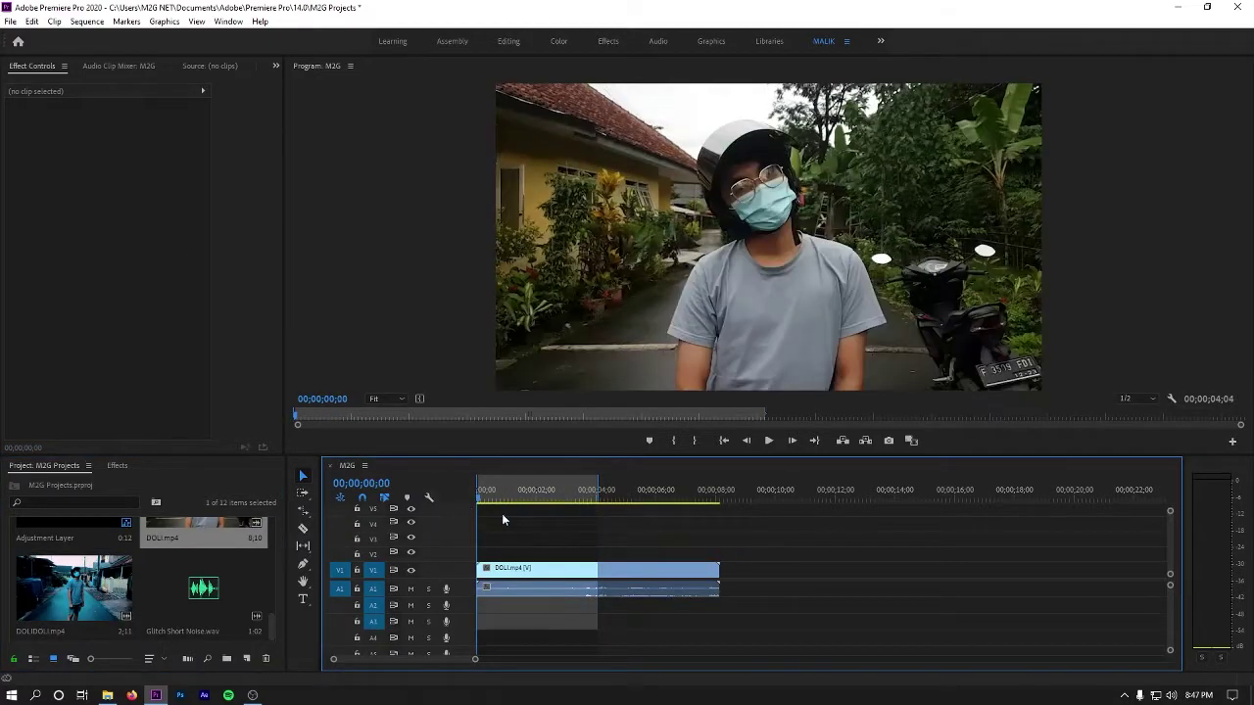
- Split the DOLI.mp4 clip at 00;00;02;02 and delete the part after the cut
{"action": "key", "text": "space"}
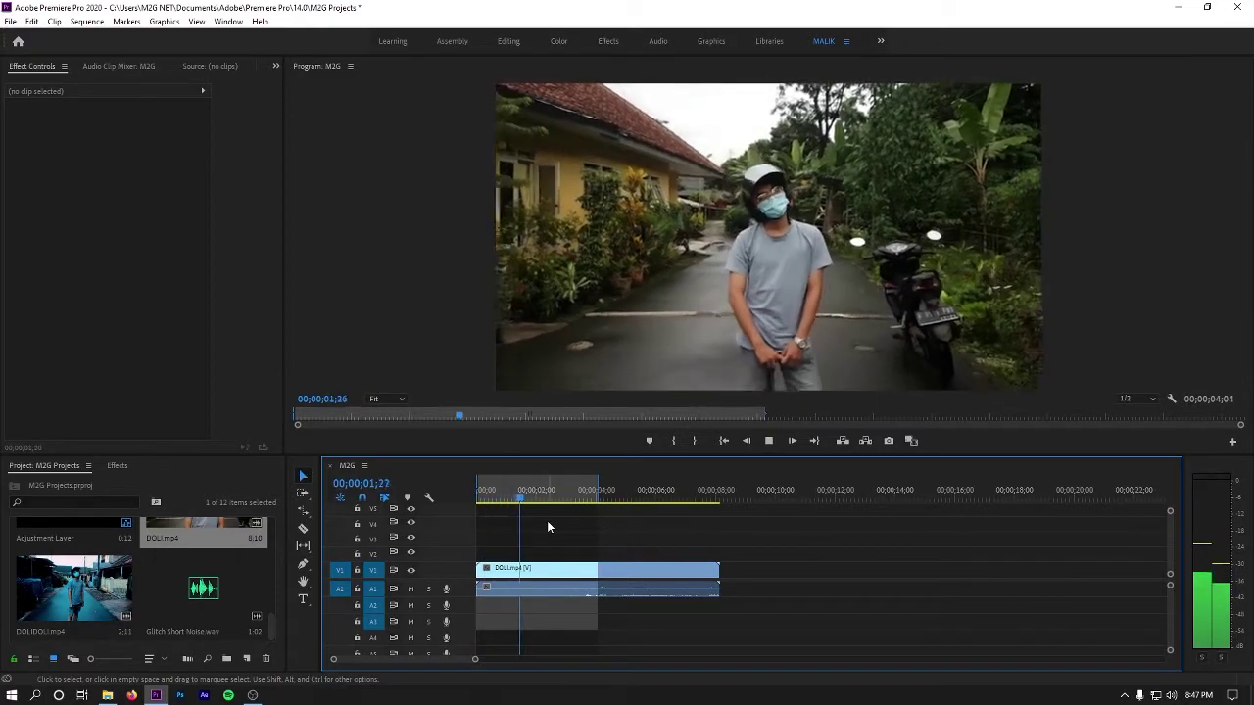
{"action": "key", "text": "space"}
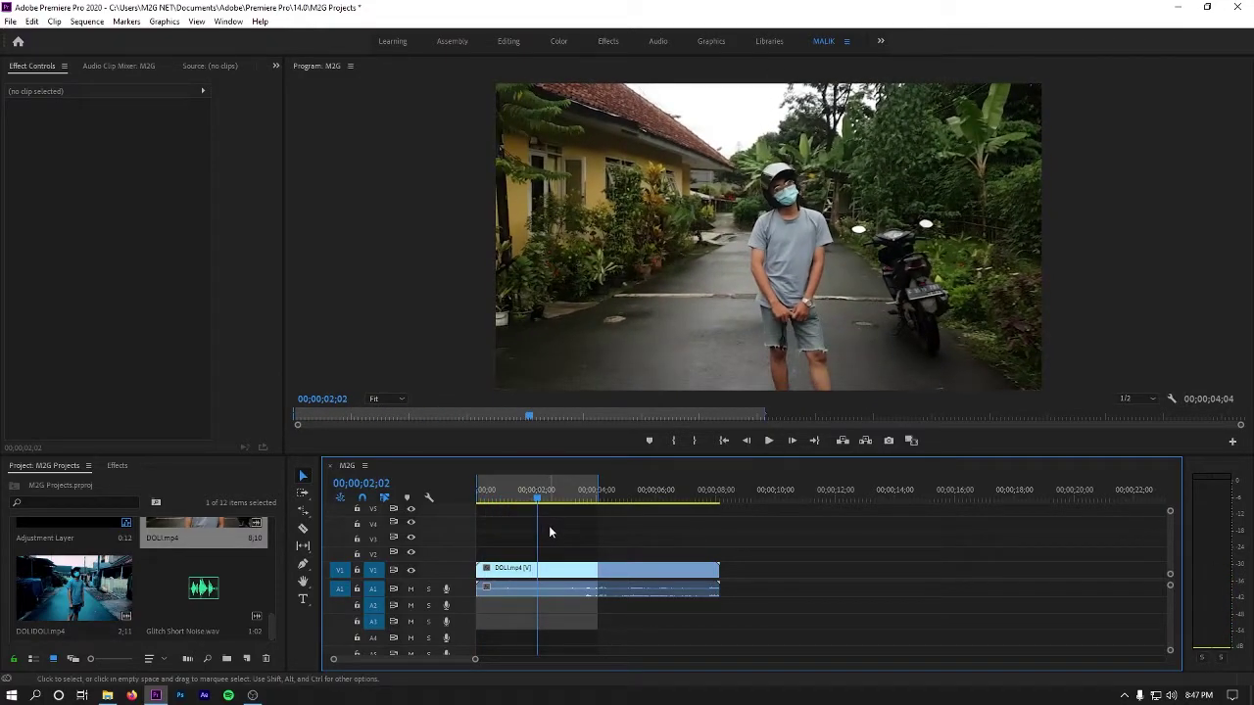
{"action": "key", "text": "ctrl+k"}
{"action": "left_click", "coordinate": [589, 571]}
{"action": "key", "text": "Delete"}
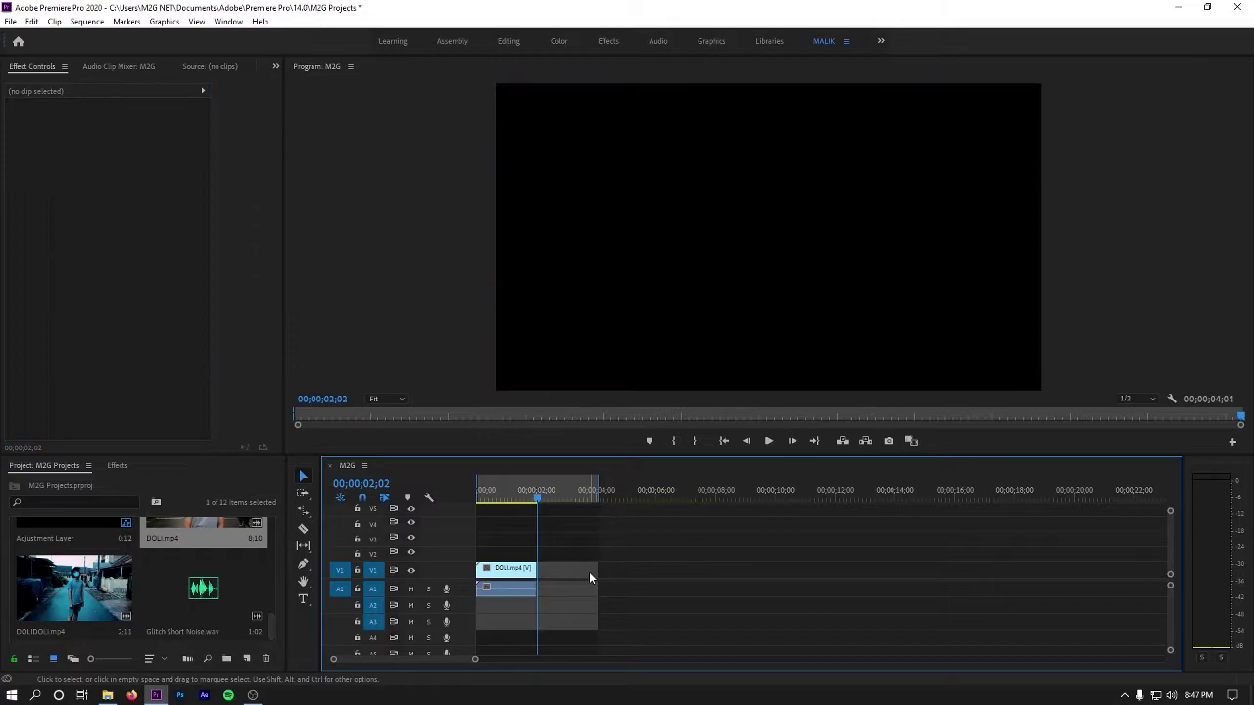
- Extend the sequence's out point to give a 00;00;04;33 range, and preview the trimmed clip from the start
{"action": "left_click_drag", "start_coordinate": [539, 499], "coordinate": [448, 502]}
{"action": "left_click_drag", "start_coordinate": [596, 490], "coordinate": [612, 494]}
{"action": "key", "text": "space"}
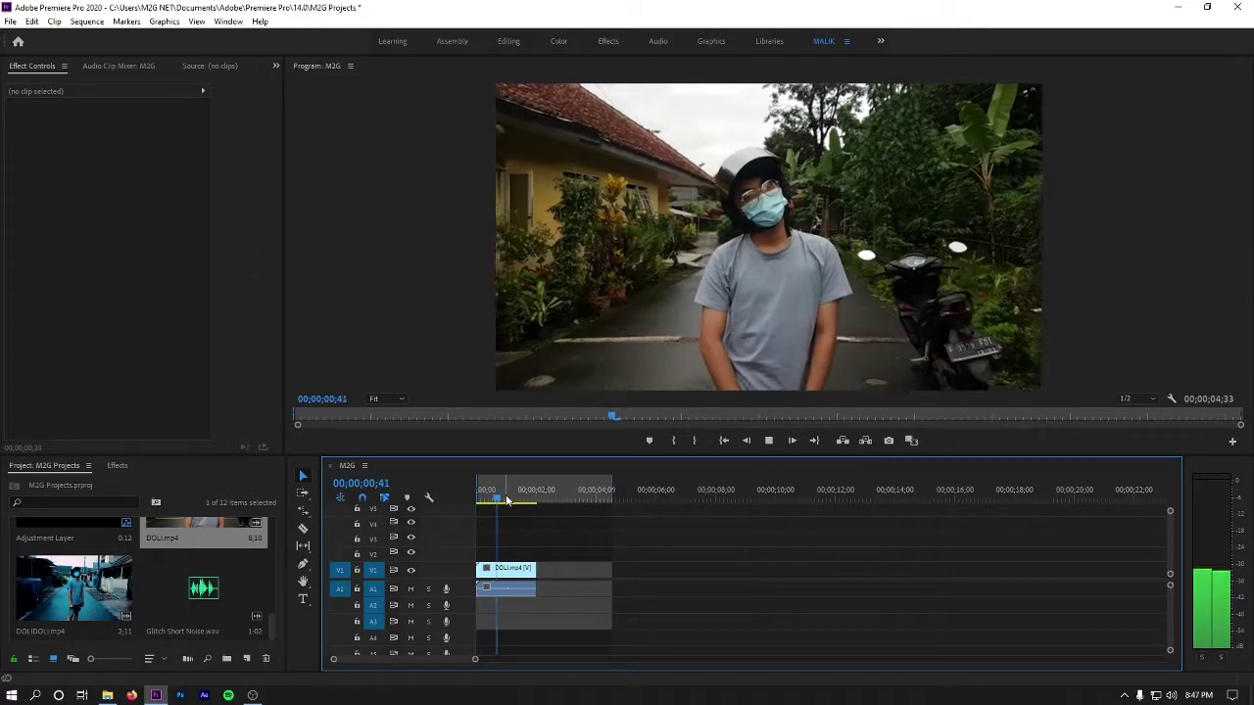
{"action": "key", "text": "Home"}
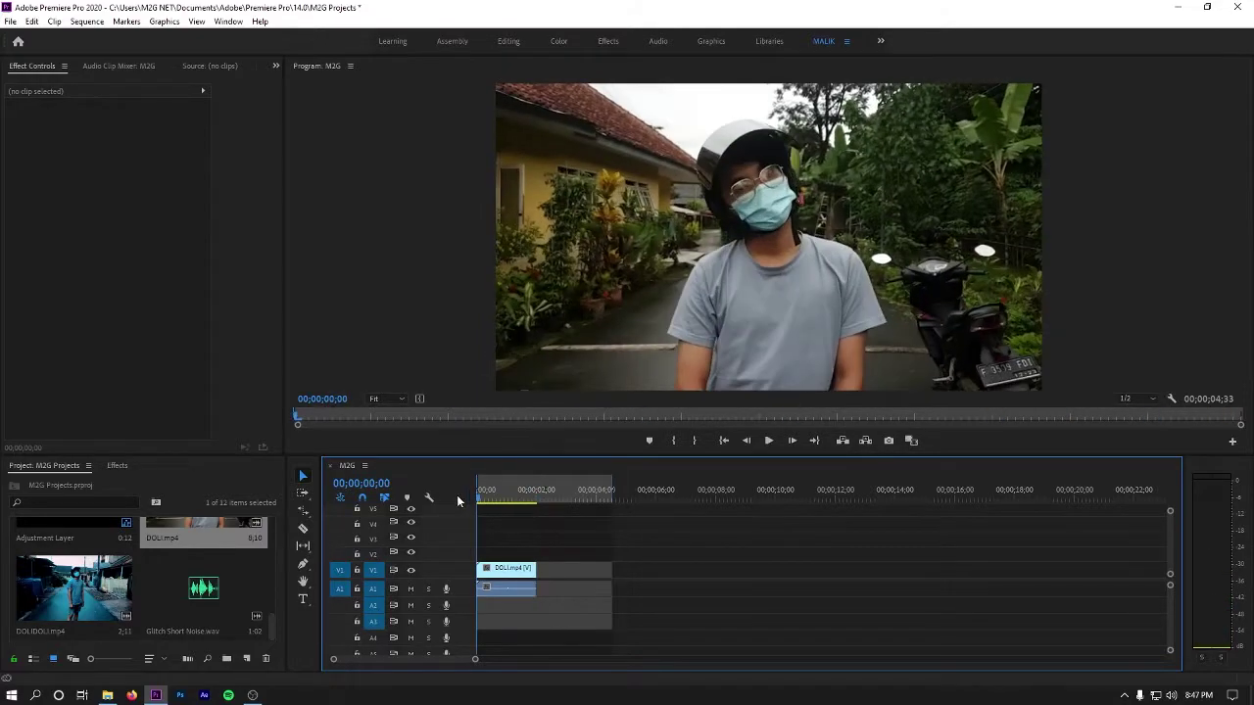
- Enable Scale and Position keyframing for the DOLI.mp4 clip at its first frame
{"action": "left_click", "coordinate": [505, 570]}
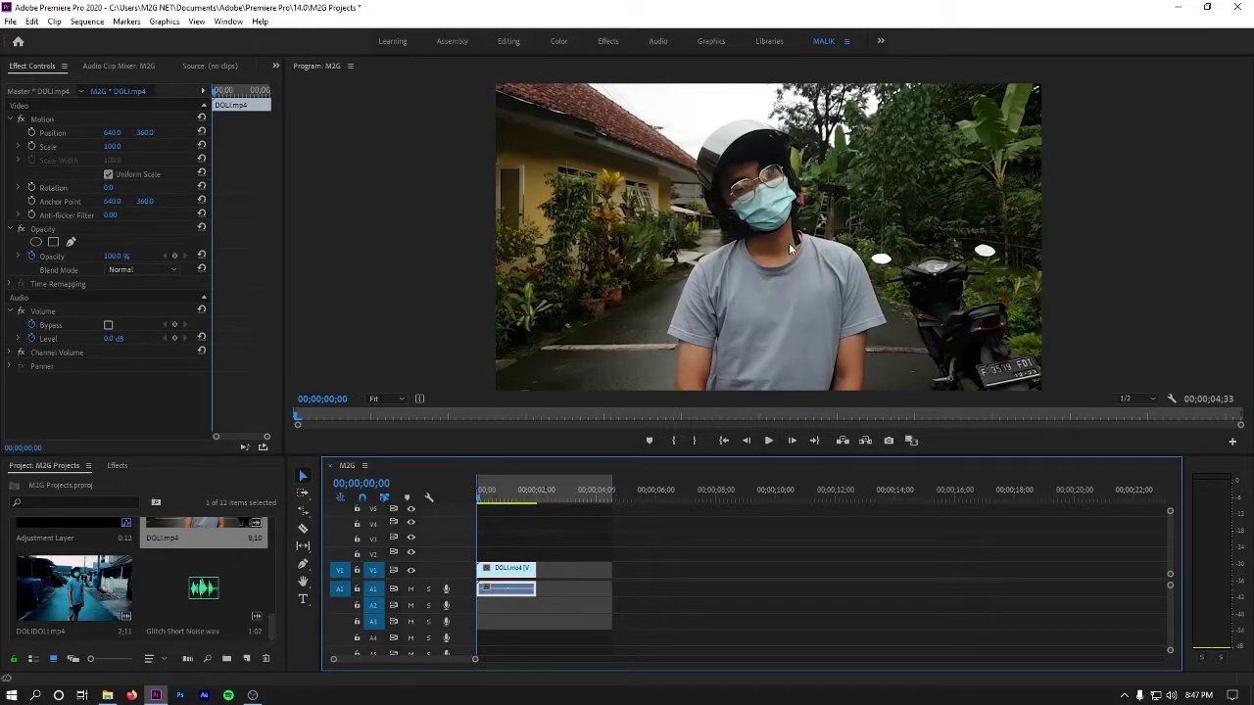
{"action": "mouse_move", "coordinate": [481, 499]}
{"action": "left_mouse_down"}
{"action": "mouse_move", "coordinate": [540, 506]}
{"action": "mouse_move", "coordinate": [470, 512]}
{"action": "left_mouse_up"}
{"action": "left_click", "coordinate": [31, 146]}
{"action": "left_click", "coordinate": [32, 132]}
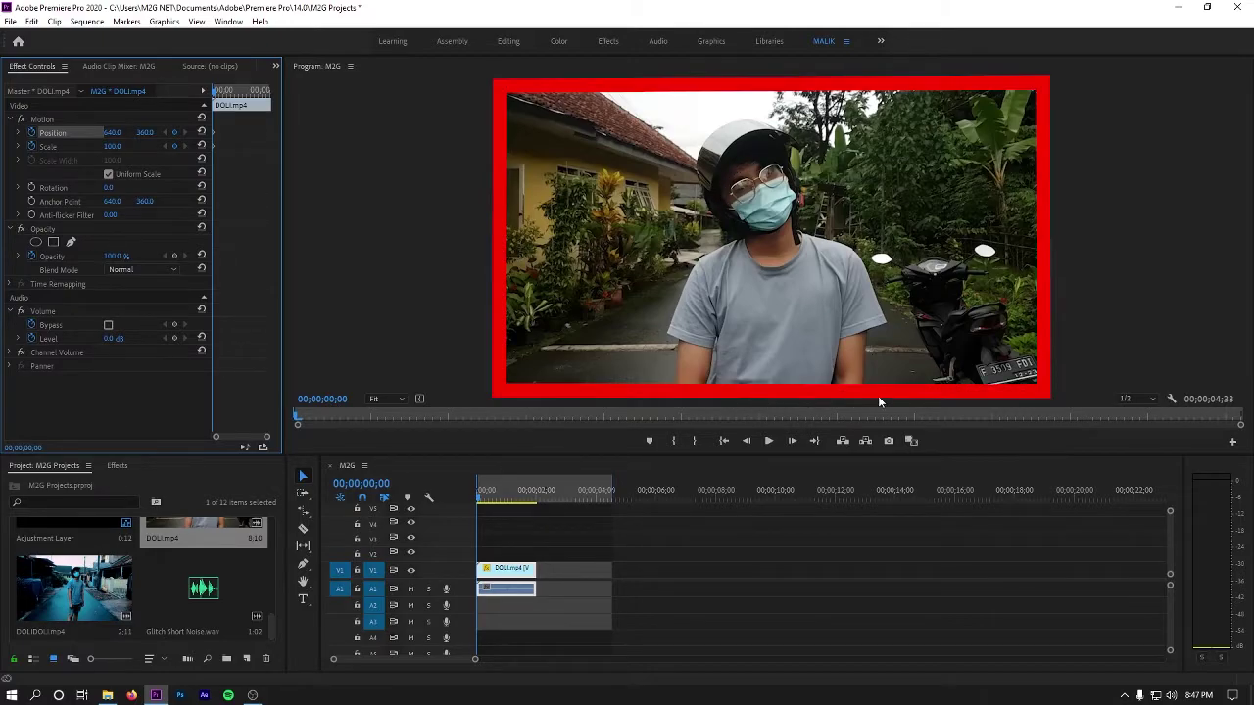
- At the end of the DOLI.mp4 clip, keyframe Scale at about 281 and Position at about 607, 517 to match the subject's opening framing
{"action": "left_click_drag", "start_coordinate": [480, 499], "coordinate": [536, 505]}
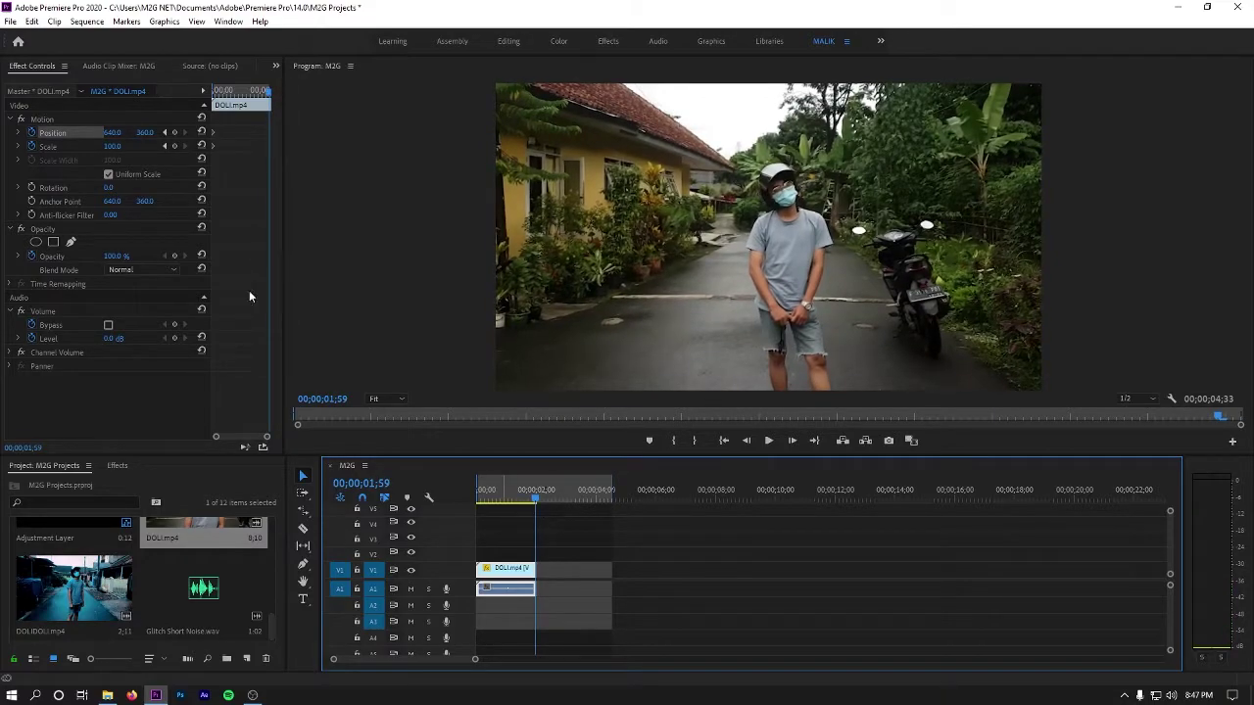
{"action": "left_click_drag", "start_coordinate": [111, 146], "coordinate": [213, 146]}
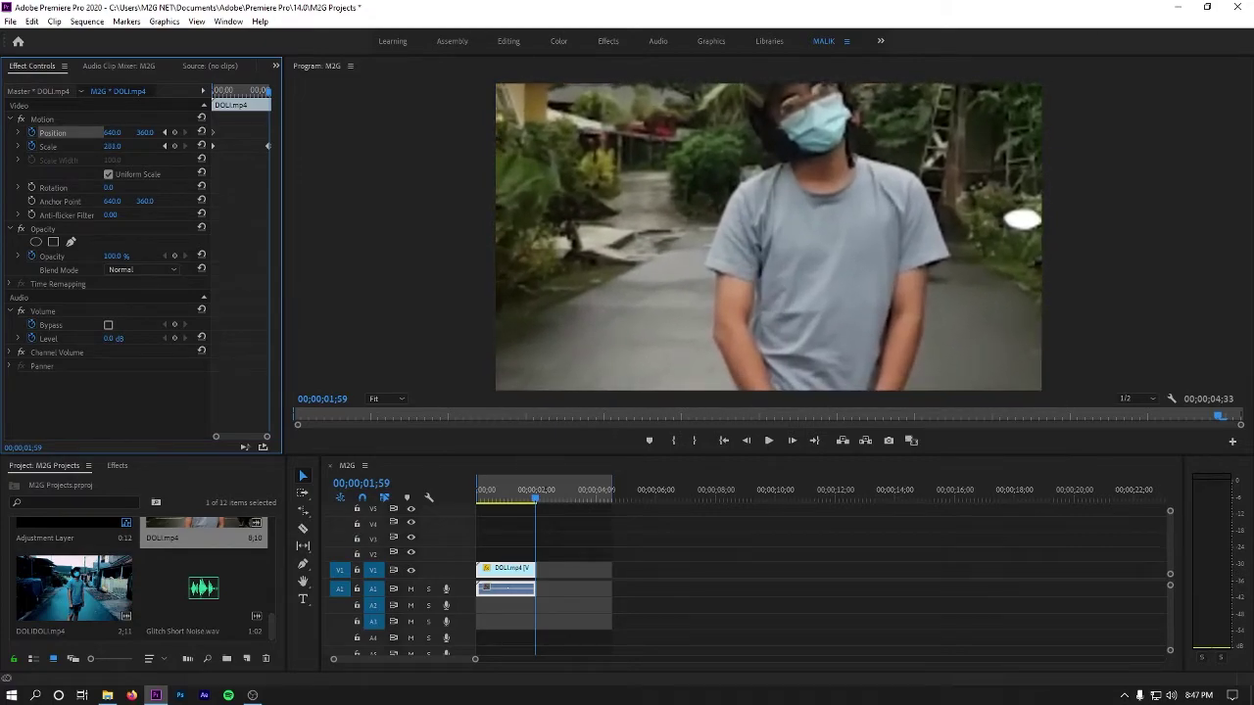
{"action": "left_click", "coordinate": [764, 233]}
{"action": "left_click_drag", "start_coordinate": [712, 250], "coordinate": [728, 271]}
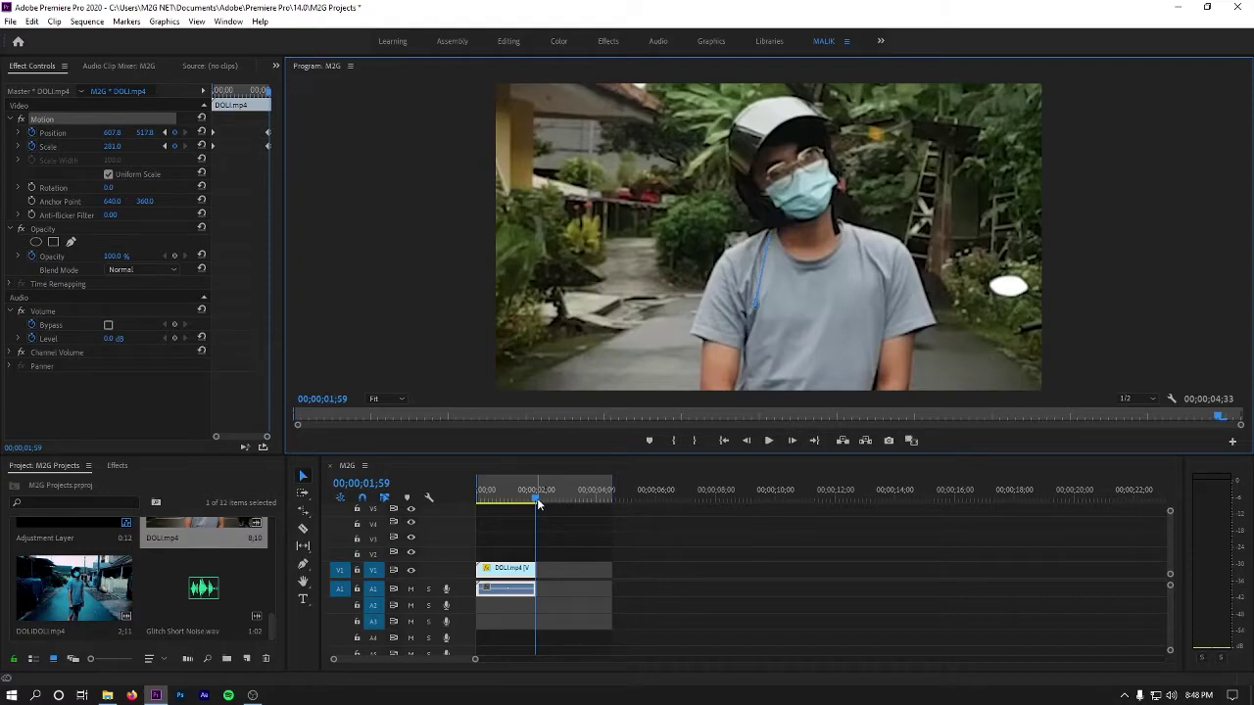
- Play the keyframed DOLI.mp4 clip from the start to check the dolly zoom
{"action": "left_click_drag", "start_coordinate": [537, 503], "coordinate": [451, 504]}
{"action": "left_click", "coordinate": [732, 567]}
{"action": "key", "text": "space"}
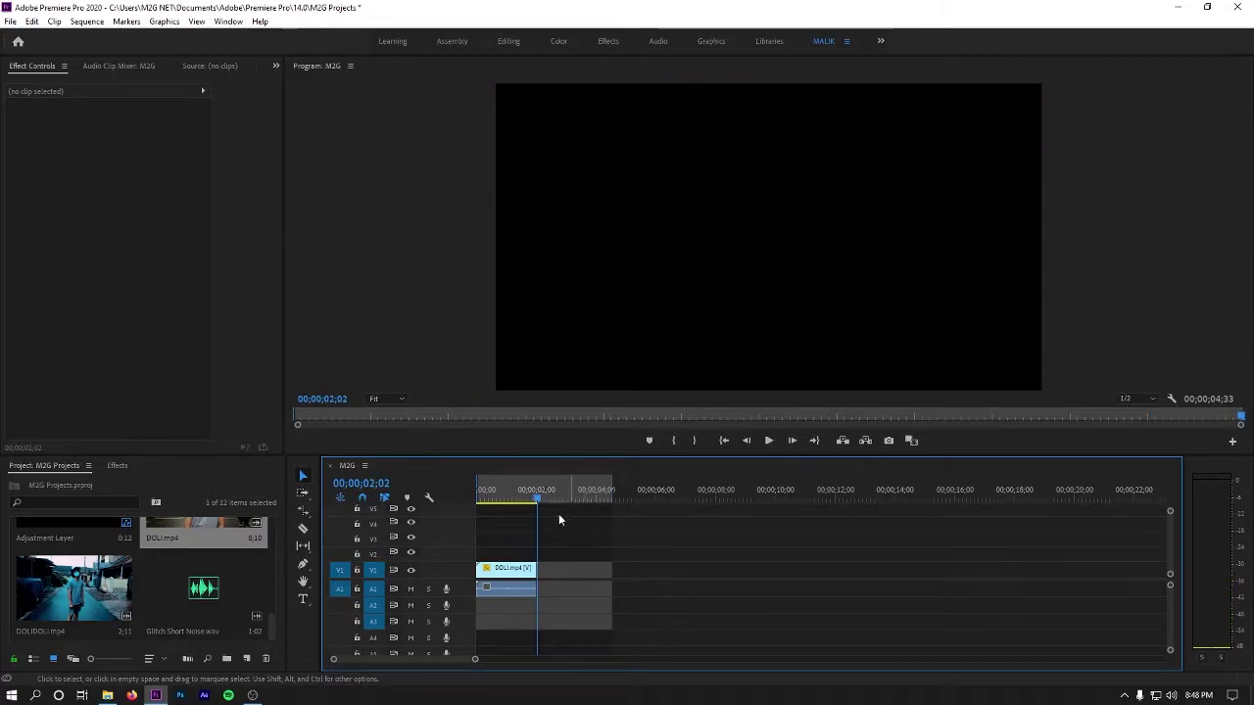
{"action": "left_click_drag", "start_coordinate": [538, 500], "coordinate": [448, 497]}
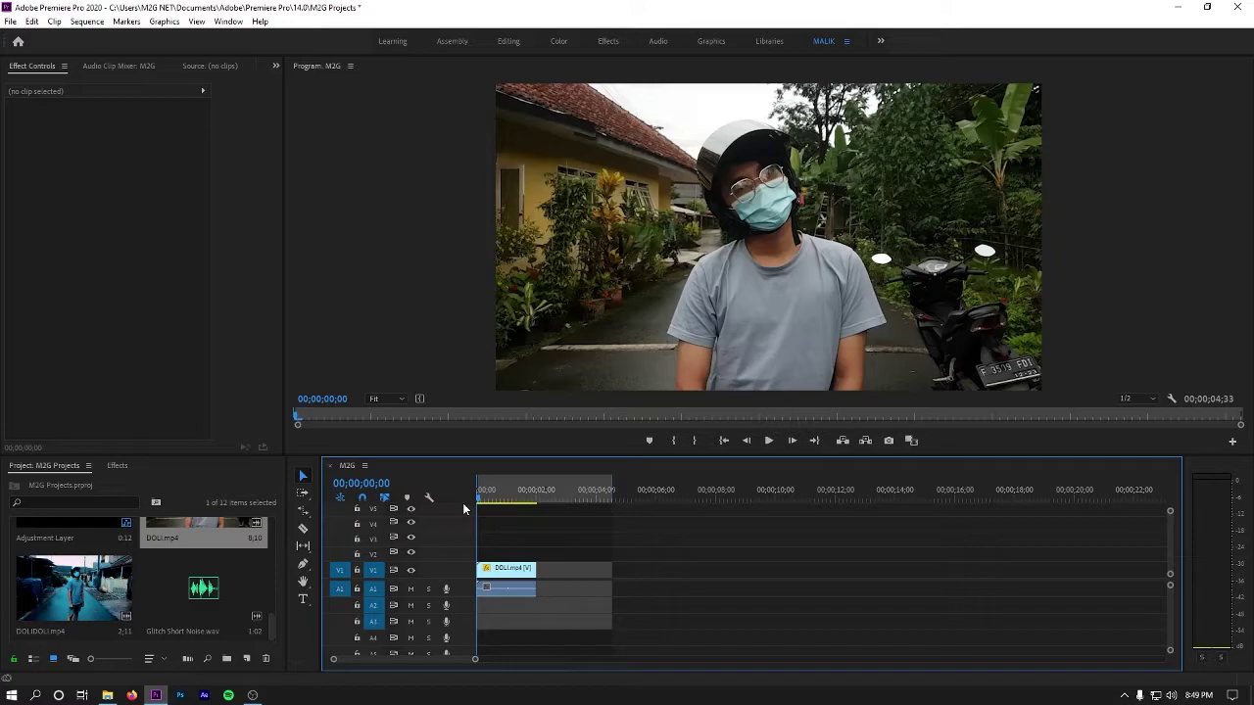
{"action": "key", "text": "space"}
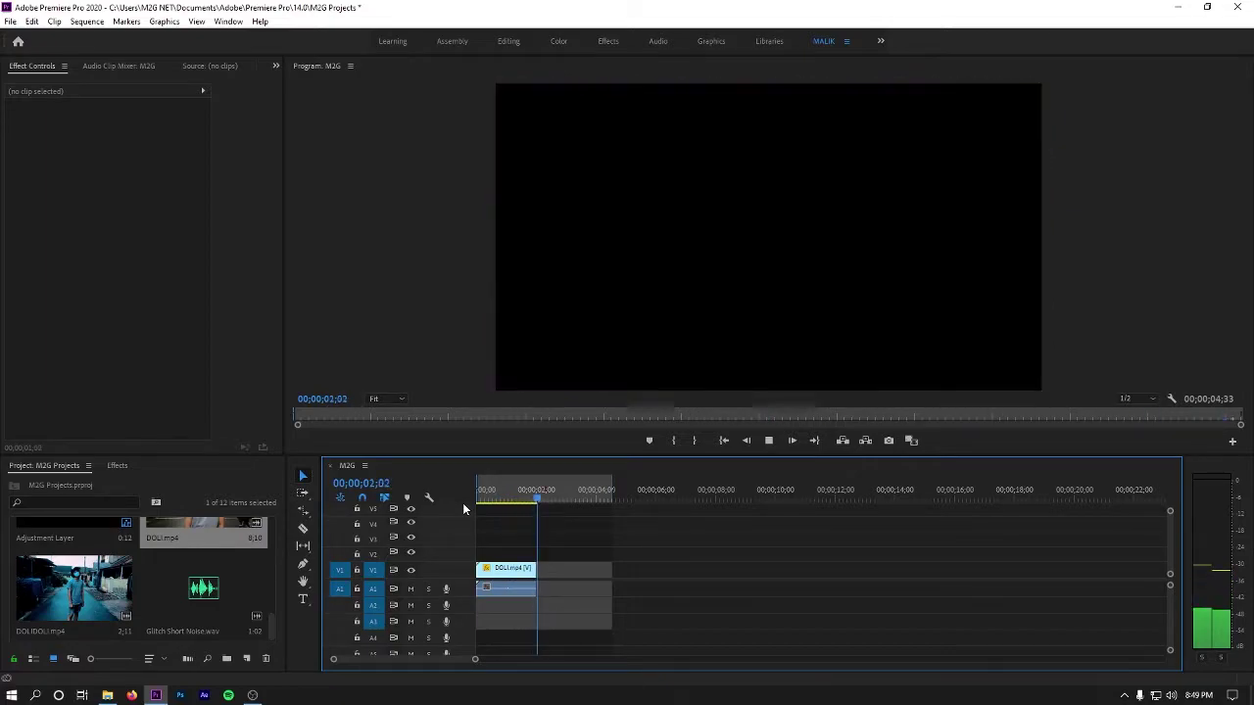
{"action": "left_click", "coordinate": [559, 569]}
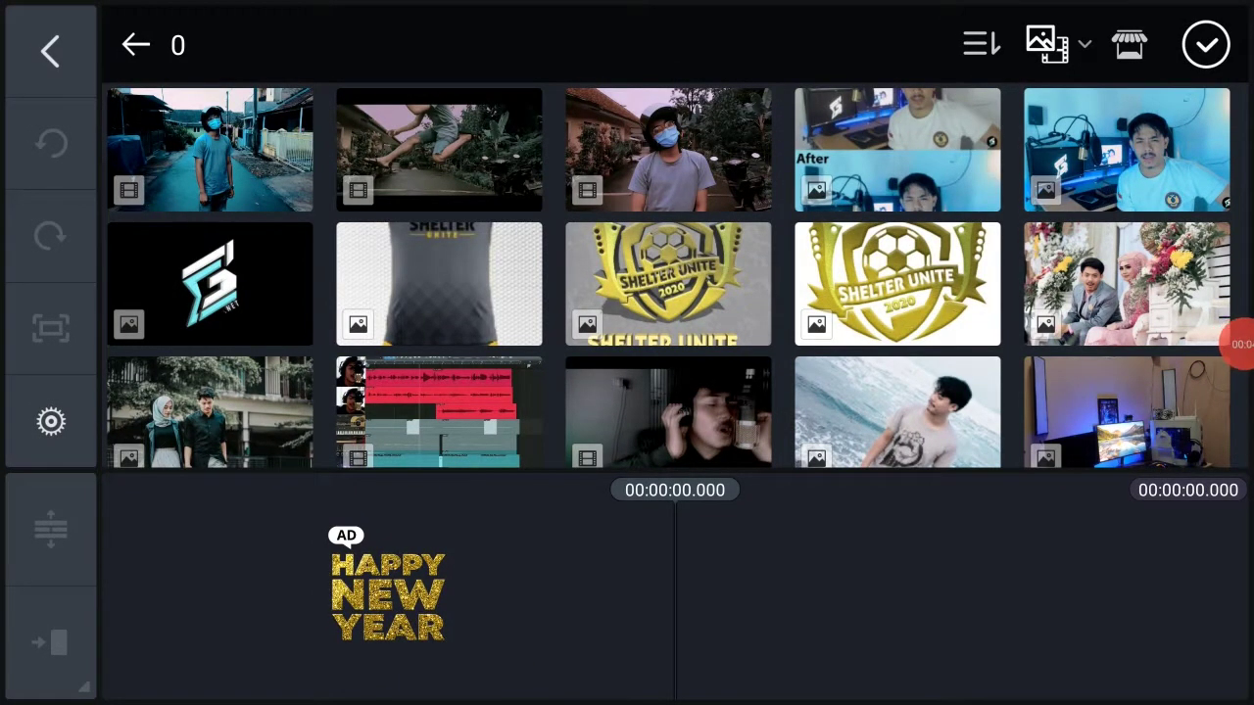
- Switch to KineMaster and add the DOLIDOLI.mp4 street clip to the empty project's timeline
{"action": "left_click", "coordinate": [209, 150]}
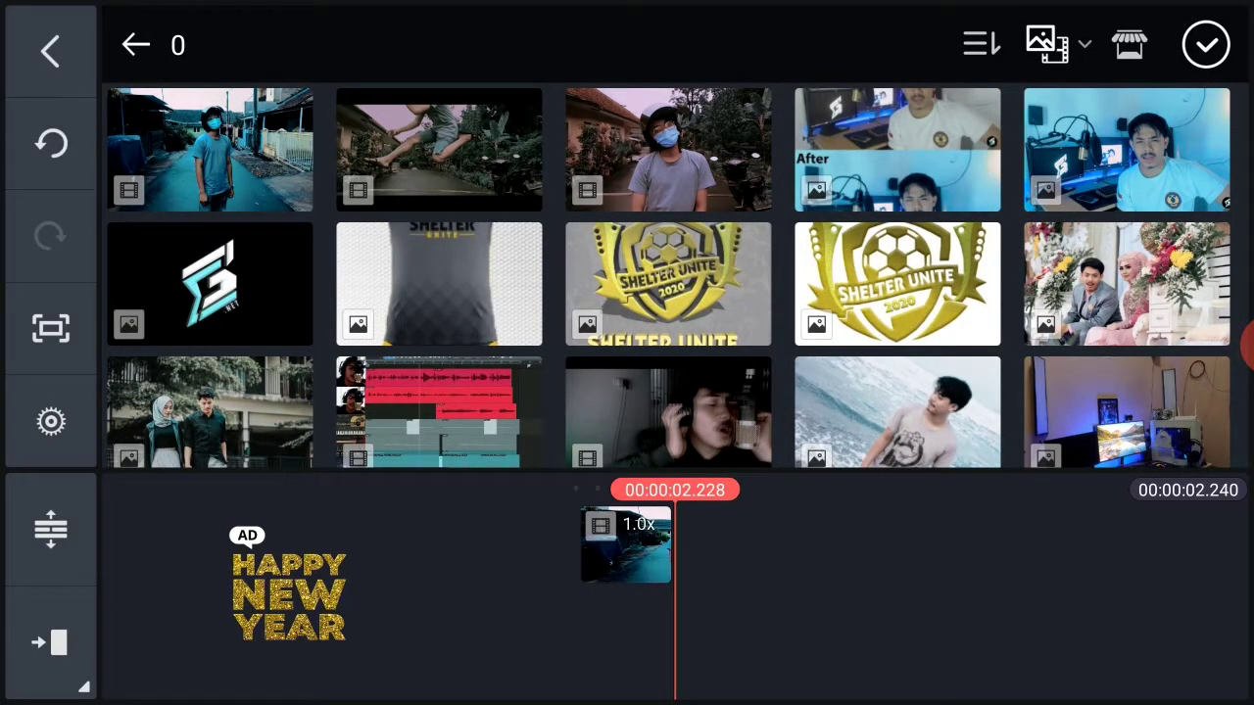
{"action": "left_click", "coordinate": [1206, 46]}
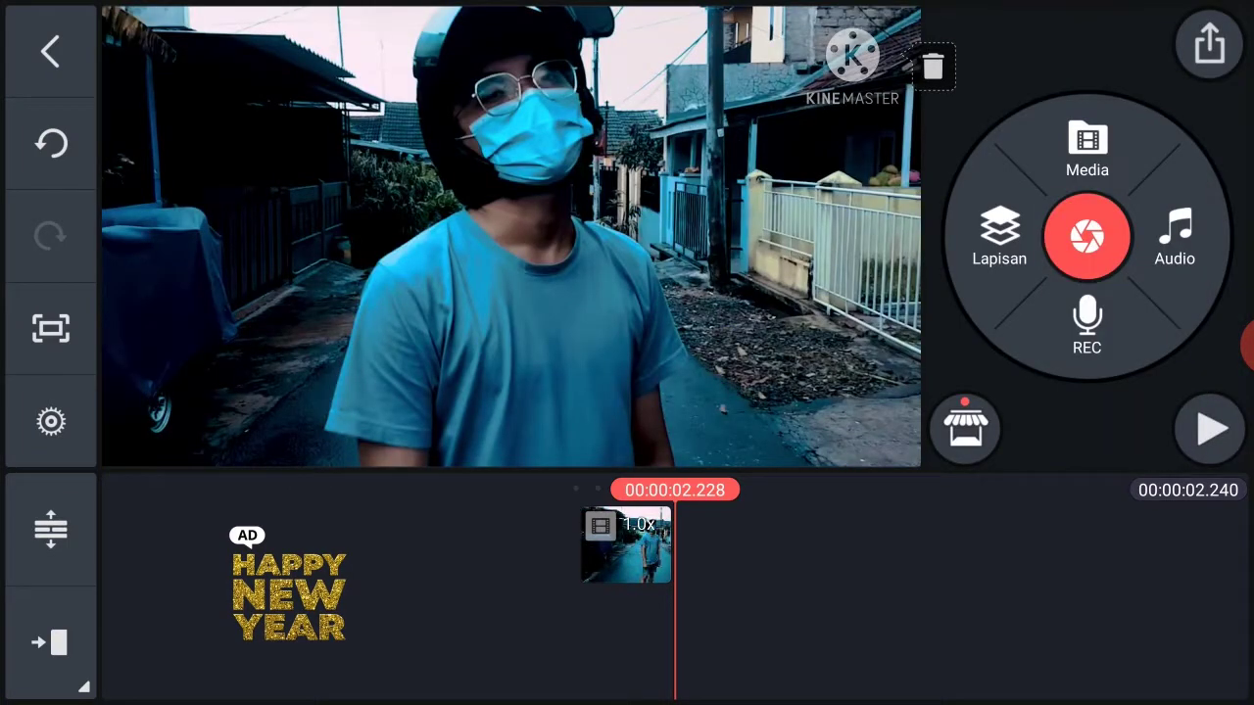
- Duplicate the DOLIDOLI.mp4 clip as a layer near its start and enlarge the layer to fill the whole frame
{"action": "left_click_drag", "start_coordinate": [764, 627], "coordinate": [861, 627]}
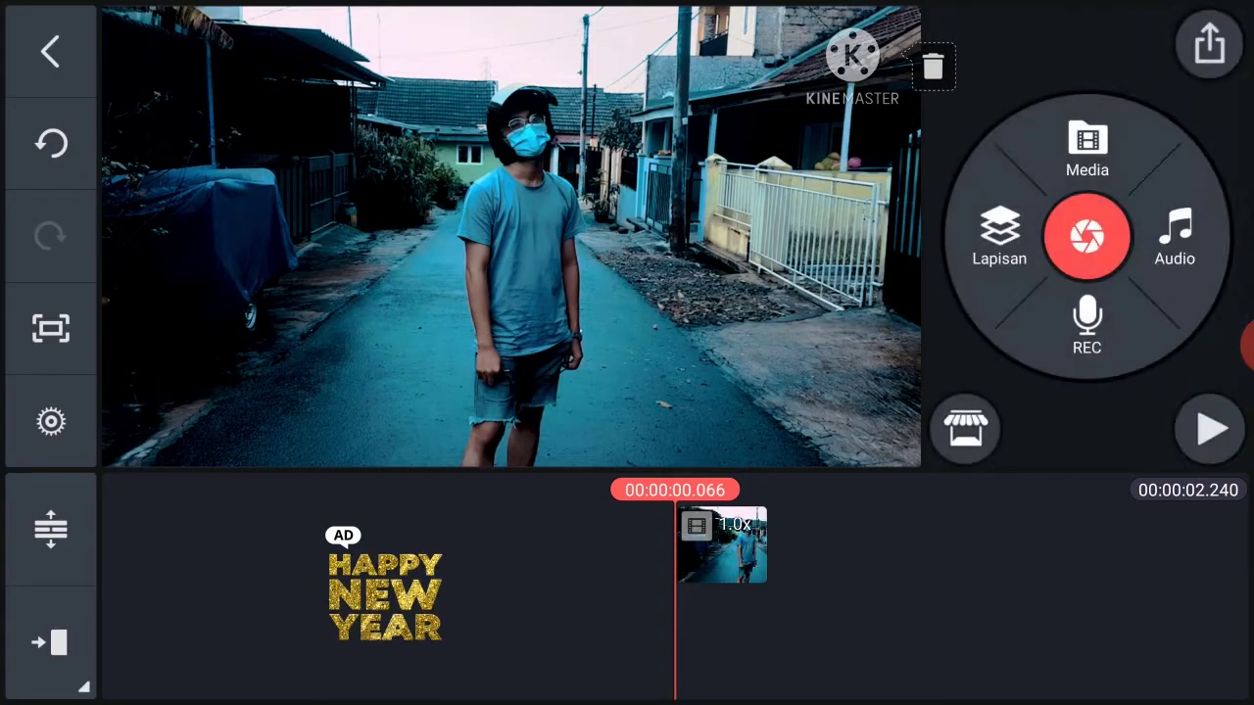
{"action": "left_click", "coordinate": [723, 545]}
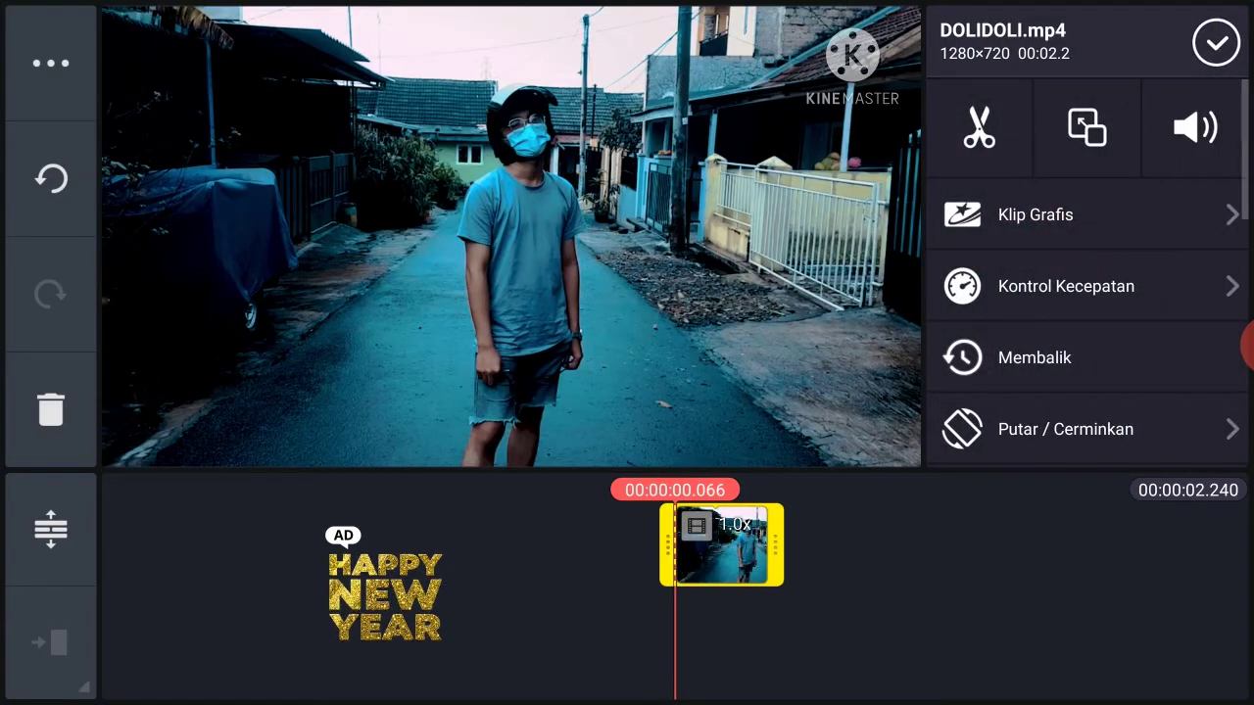
{"action": "left_click", "coordinate": [51, 64]}
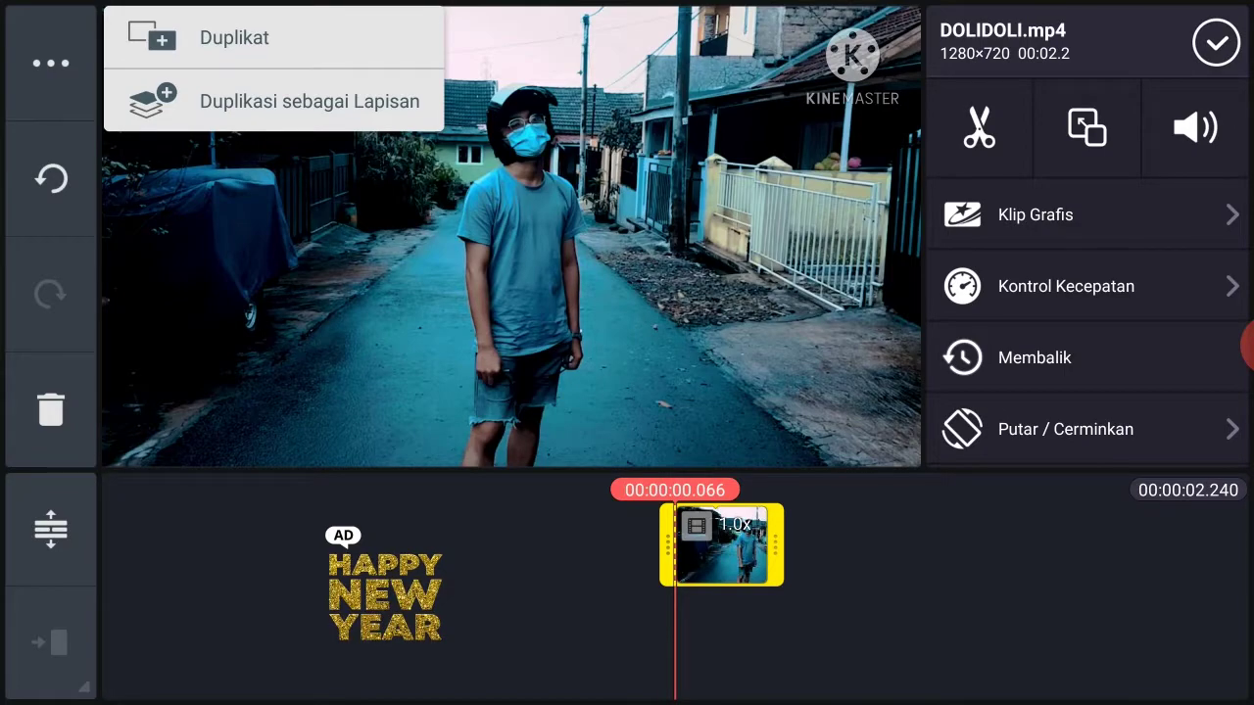
{"action": "left_click", "coordinate": [310, 101]}
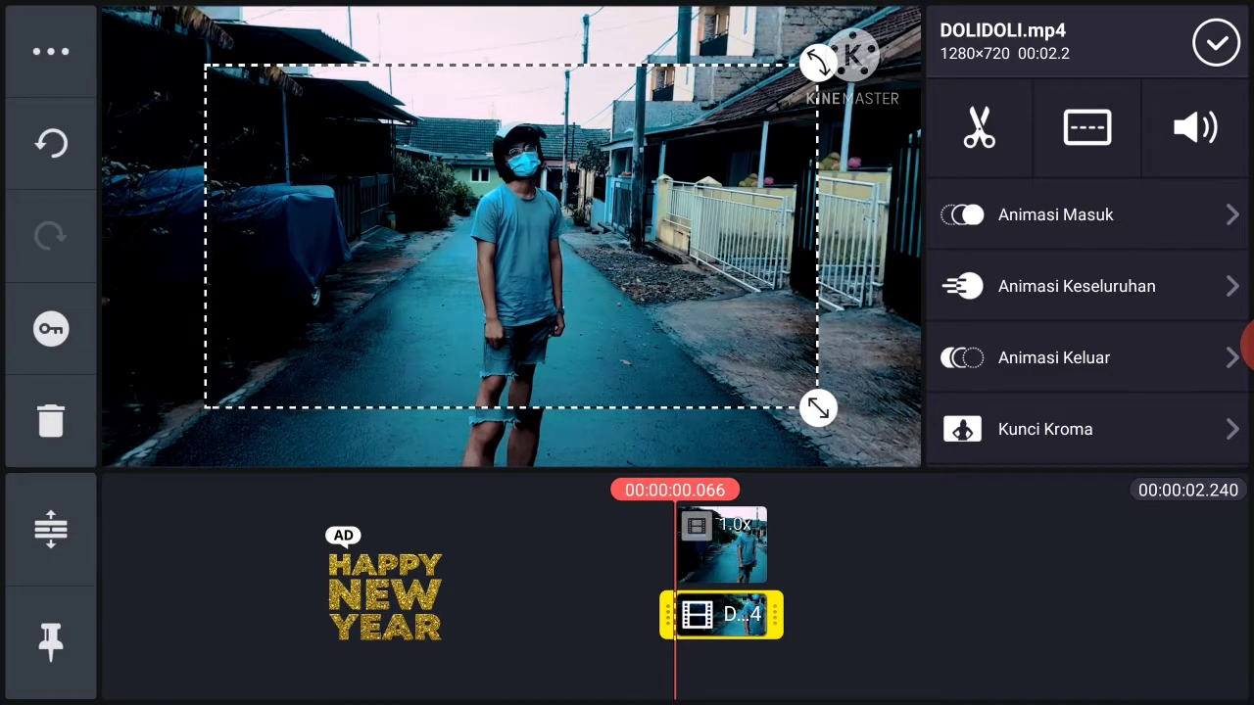
{"action": "left_click_drag", "start_coordinate": [818, 410], "coordinate": [913, 460]}
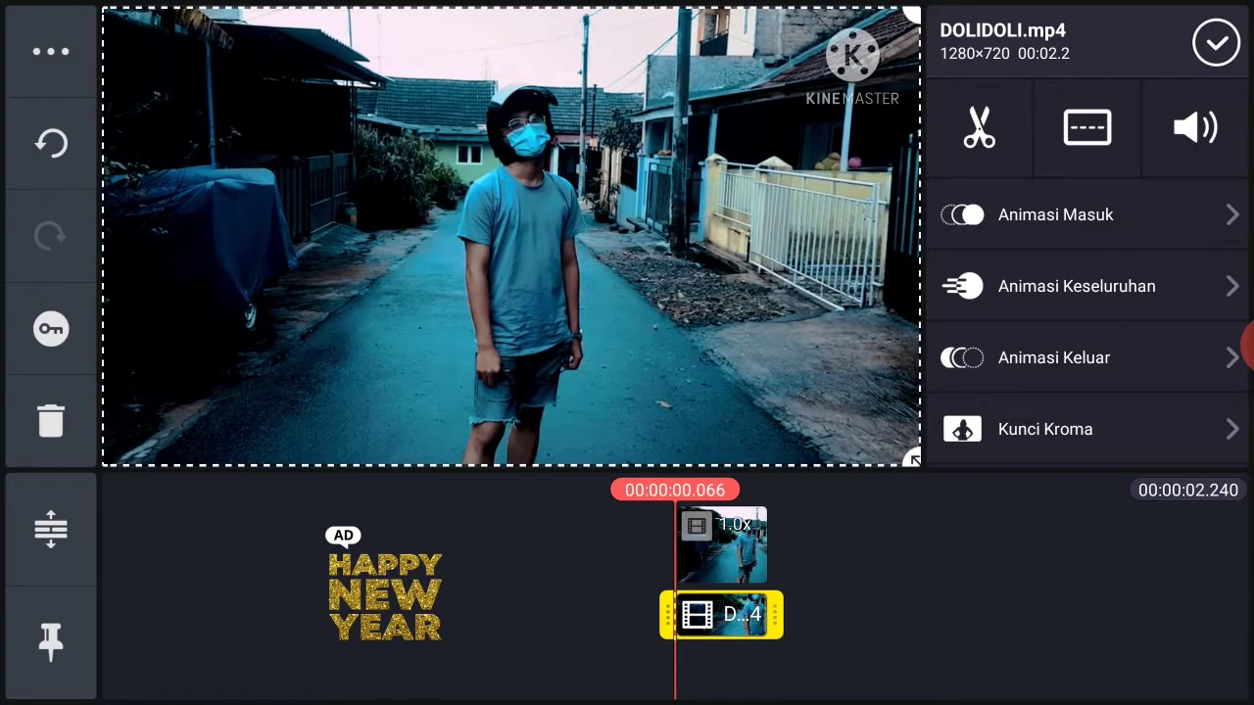
- Add an animation keyframe at the layer's first frame and enlarge the layer so the subject matches his size in the clip's final frame
{"action": "left_click_drag", "start_coordinate": [722, 588], "coordinate": [725, 588]}
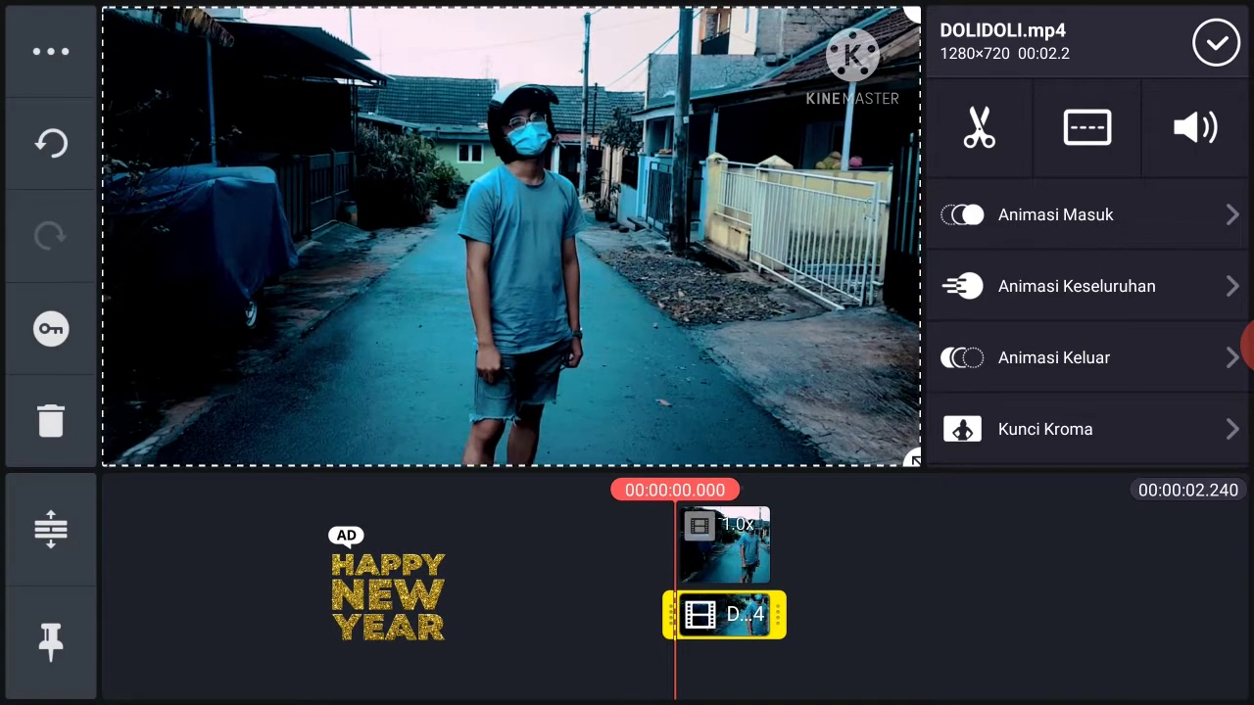
{"action": "mouse_move", "coordinate": [725, 588]}
{"action": "left_mouse_down"}
{"action": "mouse_move", "coordinate": [630, 588]}
{"action": "mouse_move", "coordinate": [746, 588]}
{"action": "left_mouse_up"}
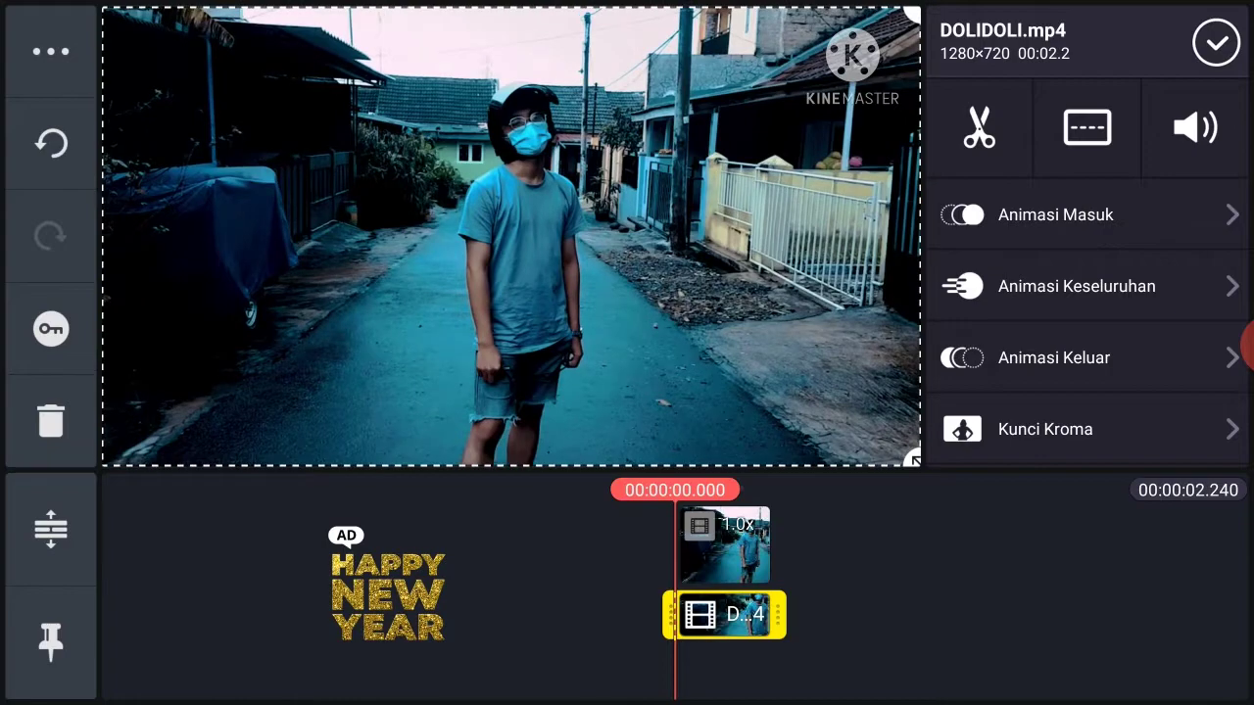
{"action": "left_click", "coordinate": [51, 328]}
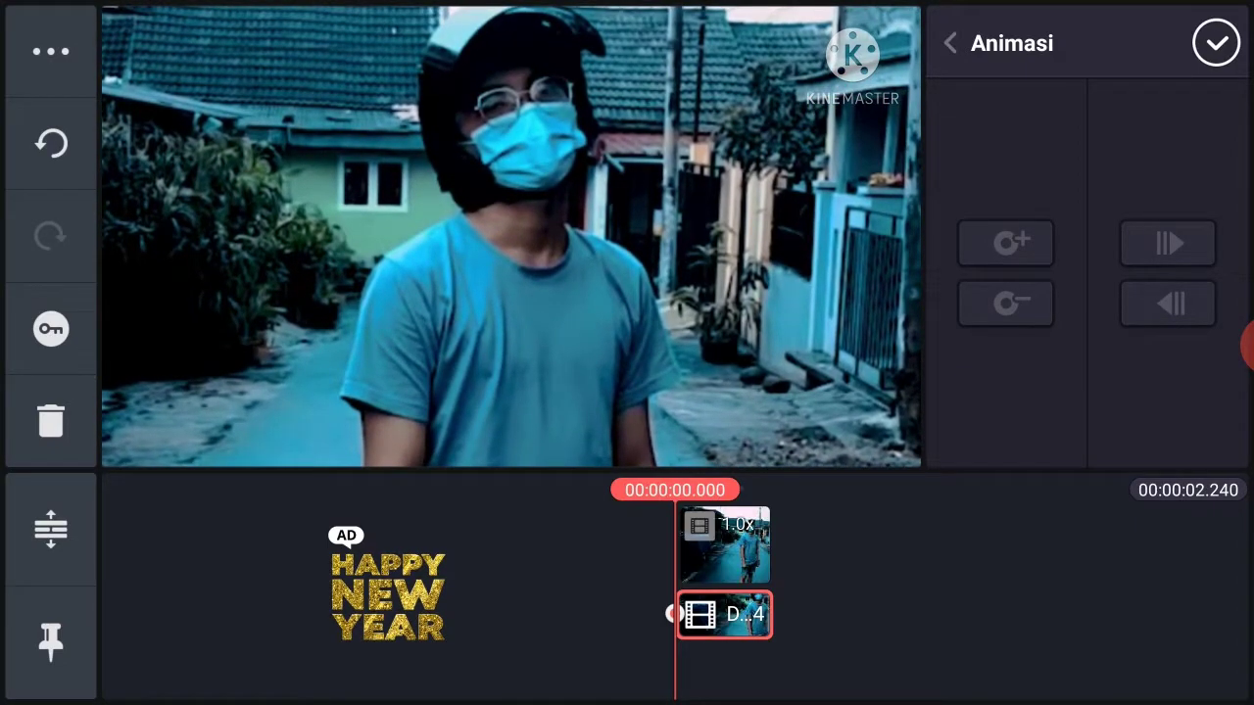
- Add a second layer keyframe at 00:00:02.162, scale the layer back down to the full frame, and align the subject with the first keyframe
{"action": "left_click_drag", "start_coordinate": [725, 548], "coordinate": [656, 549]}
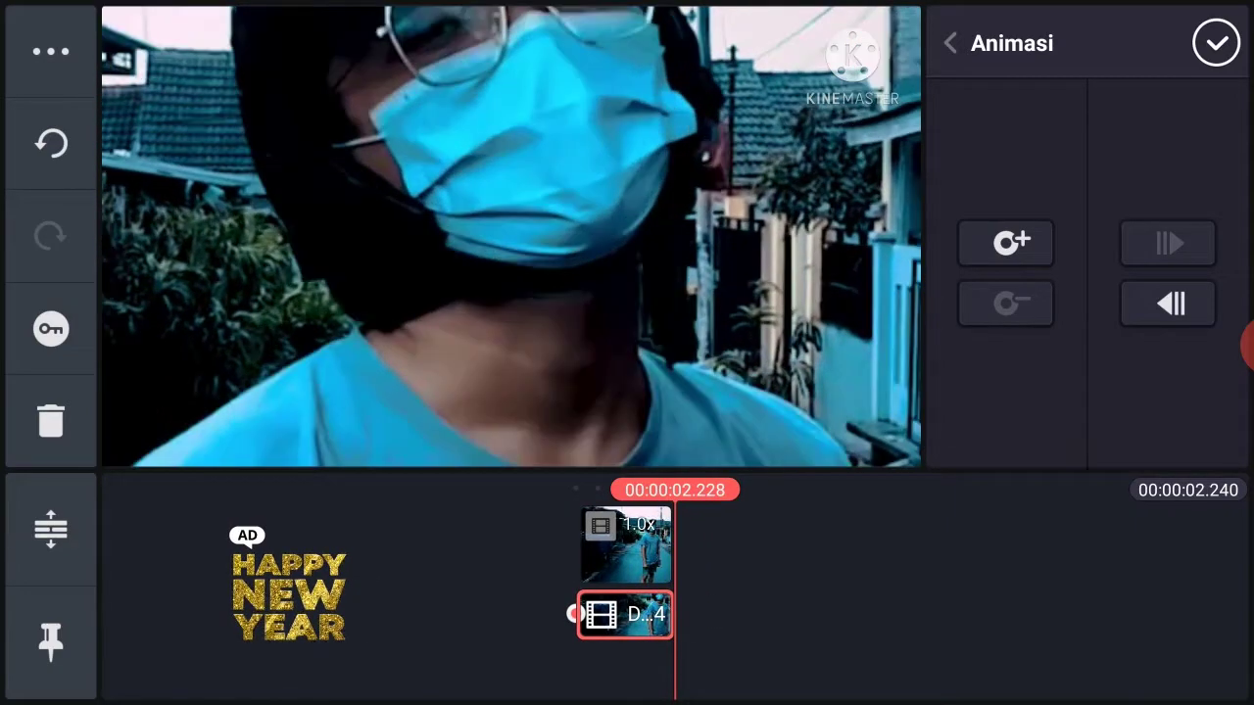
{"action": "left_click_drag", "start_coordinate": [686, 548], "coordinate": [689, 548]}
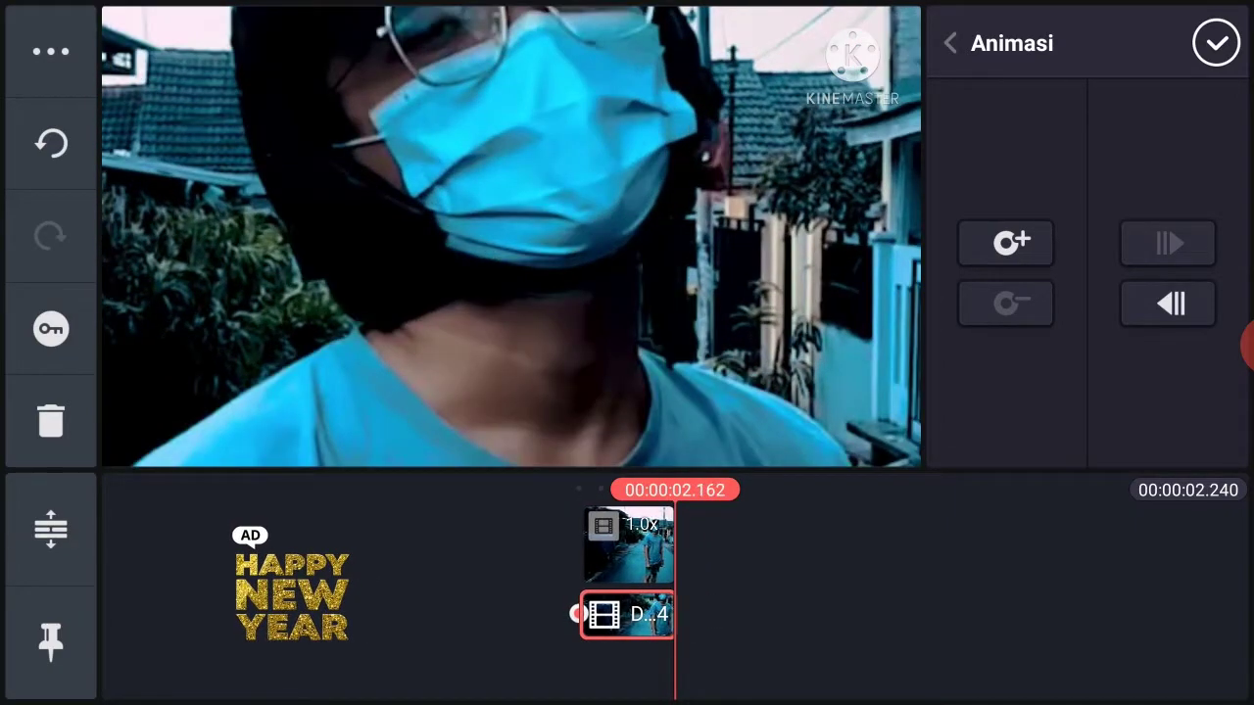
{"action": "left_click", "coordinate": [1006, 242]}
{"action": "mouse_move", "coordinate": [529, 196]}
{"action": "left_mouse_down"}
{"action": "mouse_move", "coordinate": [549, 245]}
{"action": "mouse_move", "coordinate": [549, 186]}
{"action": "left_mouse_up"}
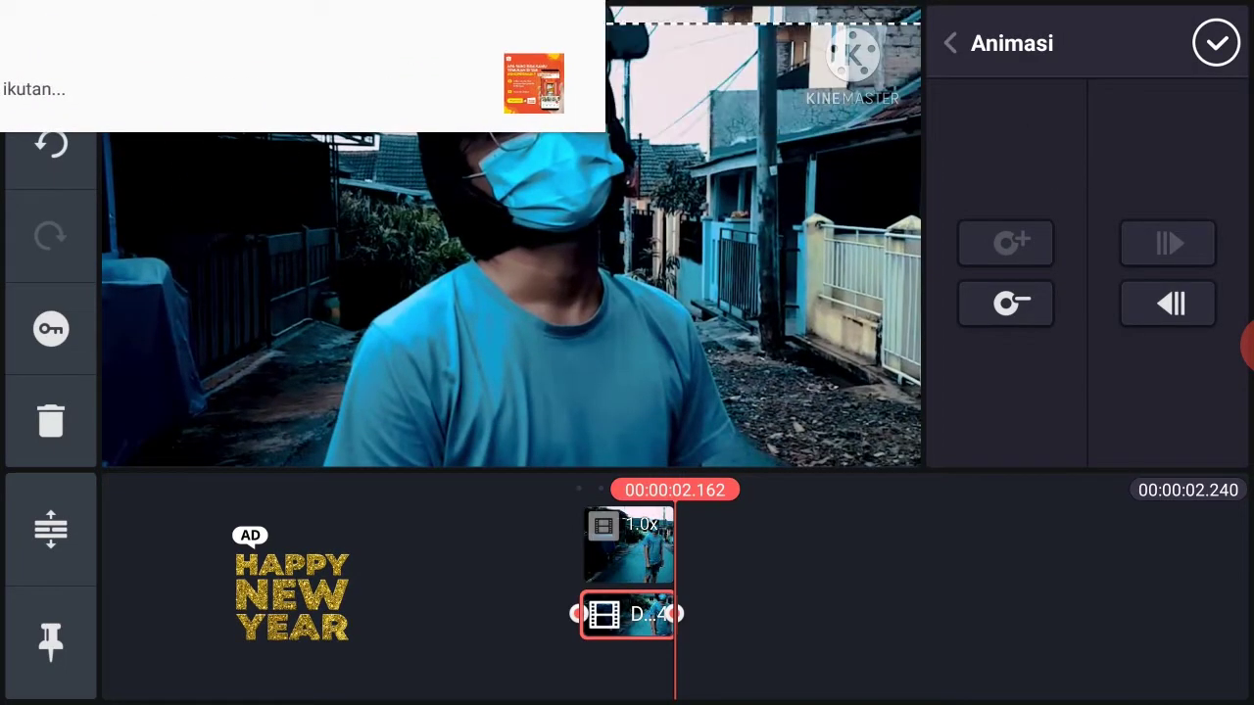
{"action": "mouse_move", "coordinate": [548, 187]}
{"action": "left_mouse_down"}
{"action": "mouse_move", "coordinate": [575, 171]}
{"action": "mouse_move", "coordinate": [568, 159]}
{"action": "mouse_move", "coordinate": [527, 163]}
{"action": "mouse_move", "coordinate": [526, 147]}
{"action": "mouse_move", "coordinate": [539, 164]}
{"action": "left_mouse_up"}
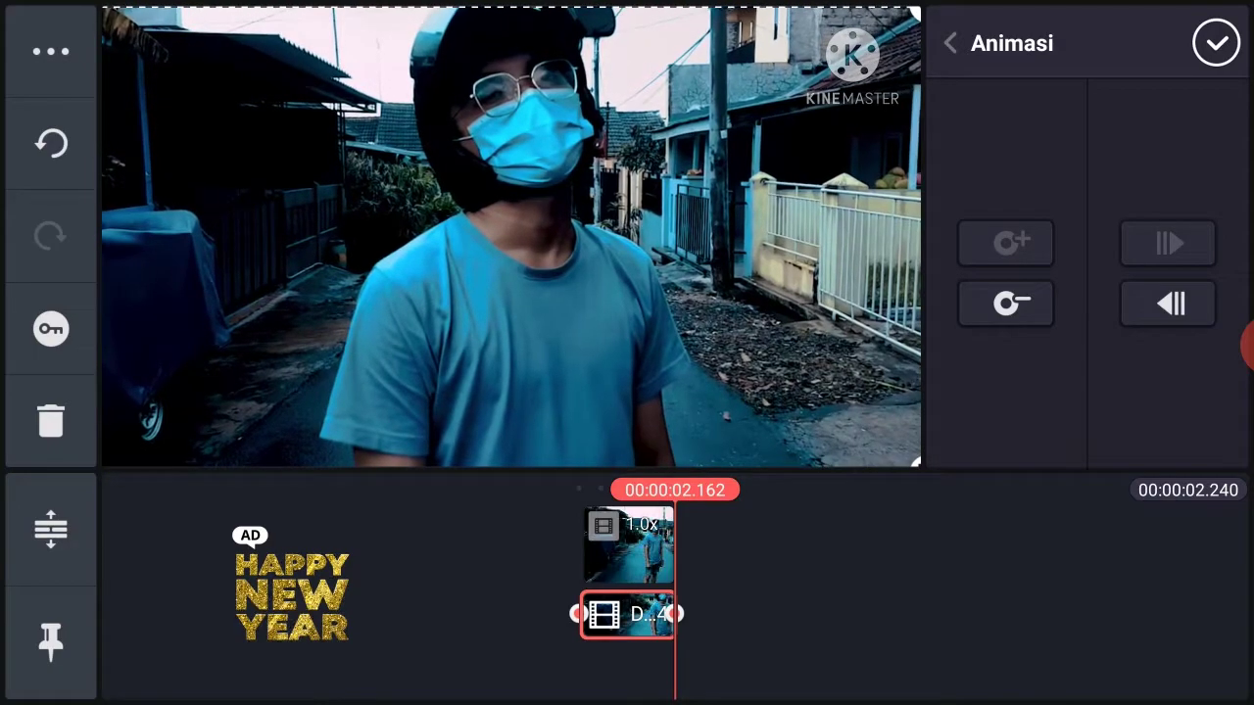
{"action": "left_click", "coordinate": [1216, 43]}
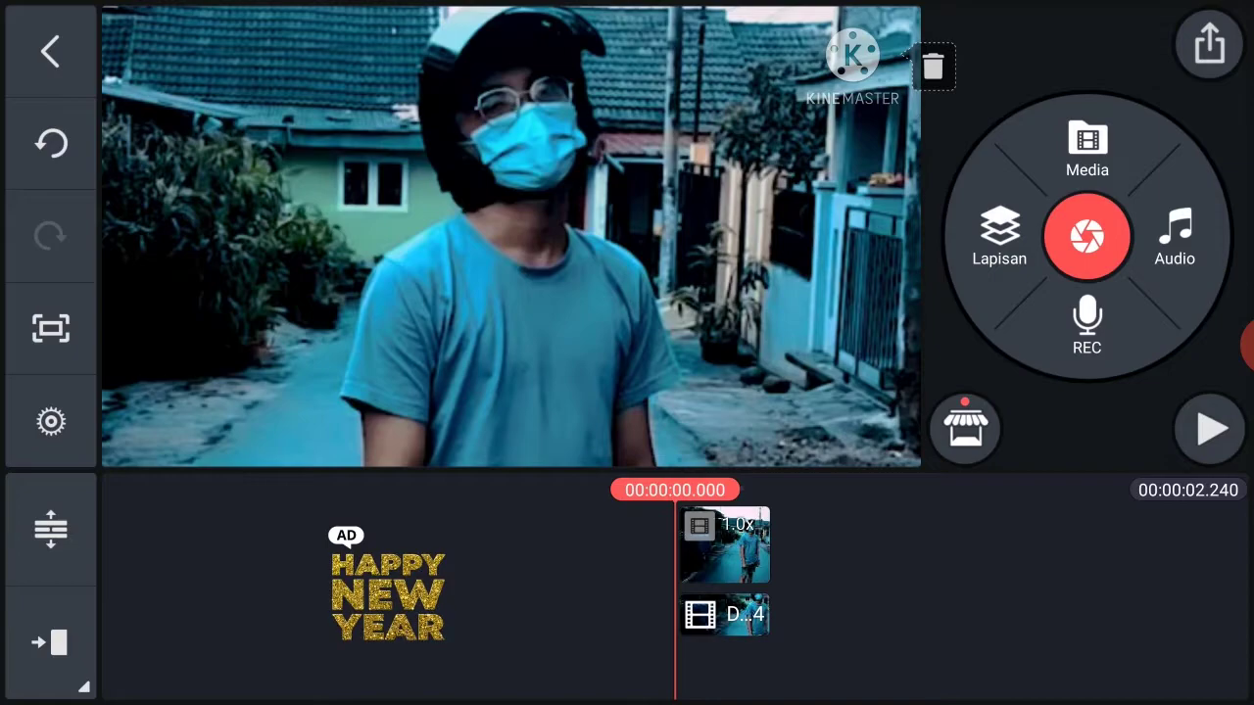
- Play the project from the start to check the layer's dolly zoom
{"action": "left_click", "coordinate": [1211, 428]}
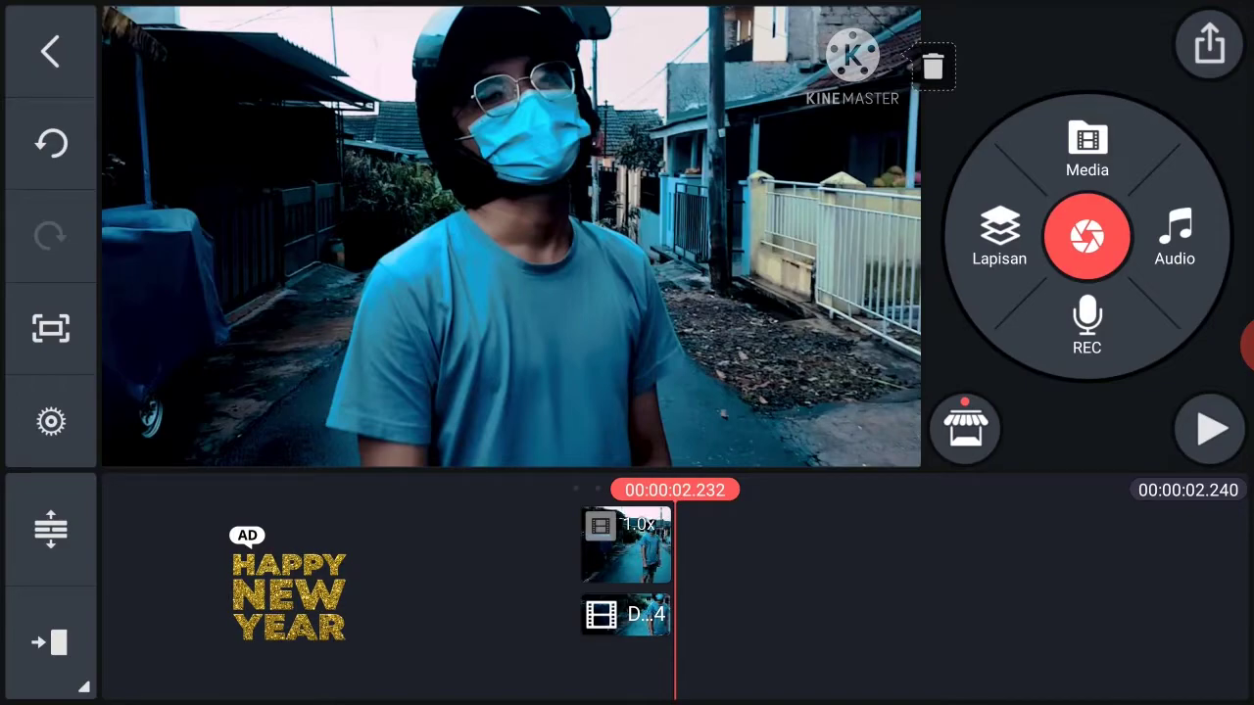
{"action": "left_click", "coordinate": [1211, 428]}
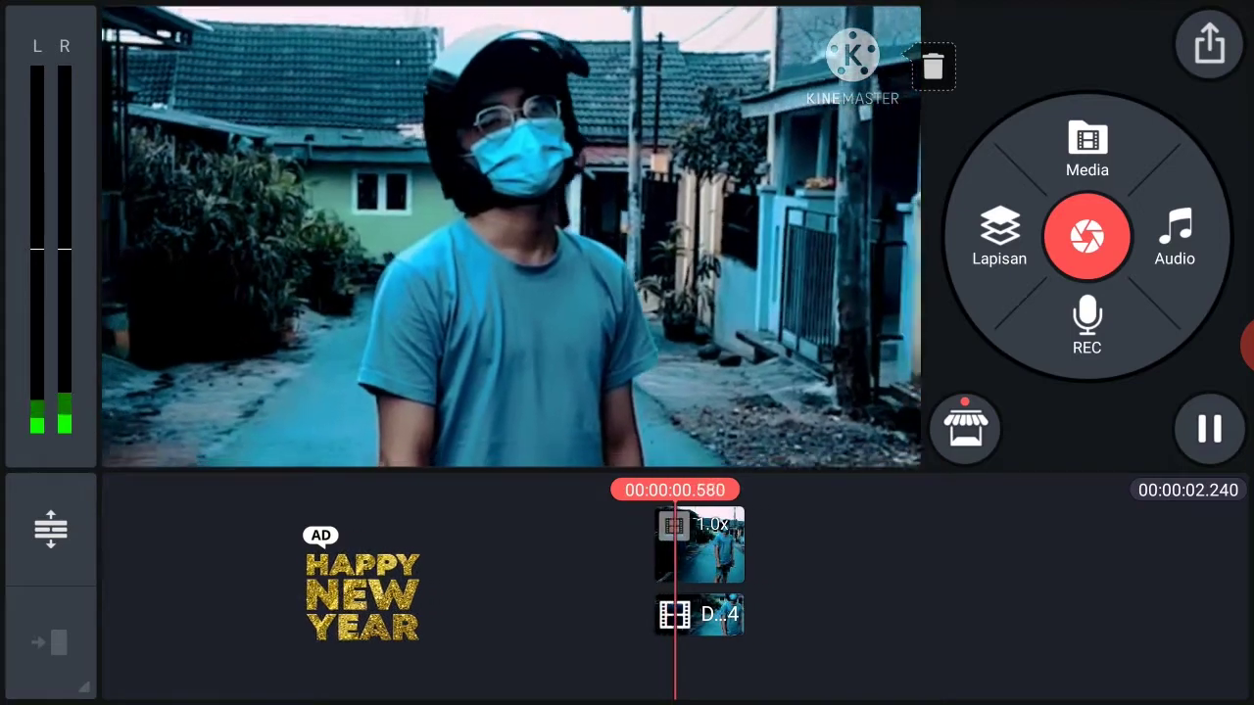